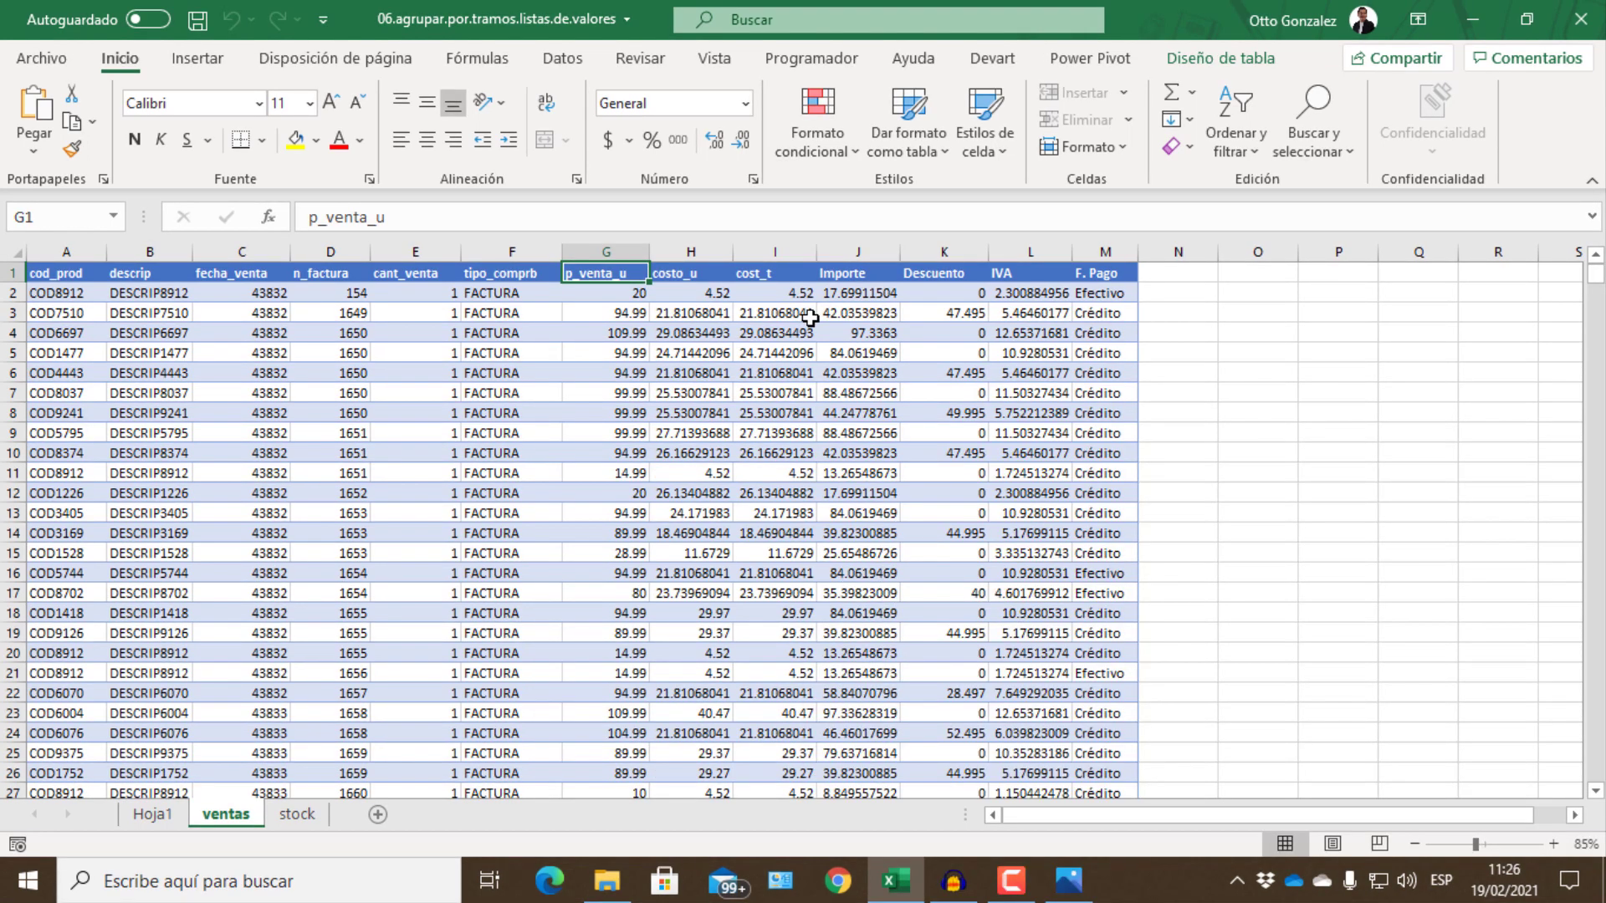
Insert a pivot table from tbl_ventas onto the existing ventas sheet at cell P1.
left_click(198, 59)
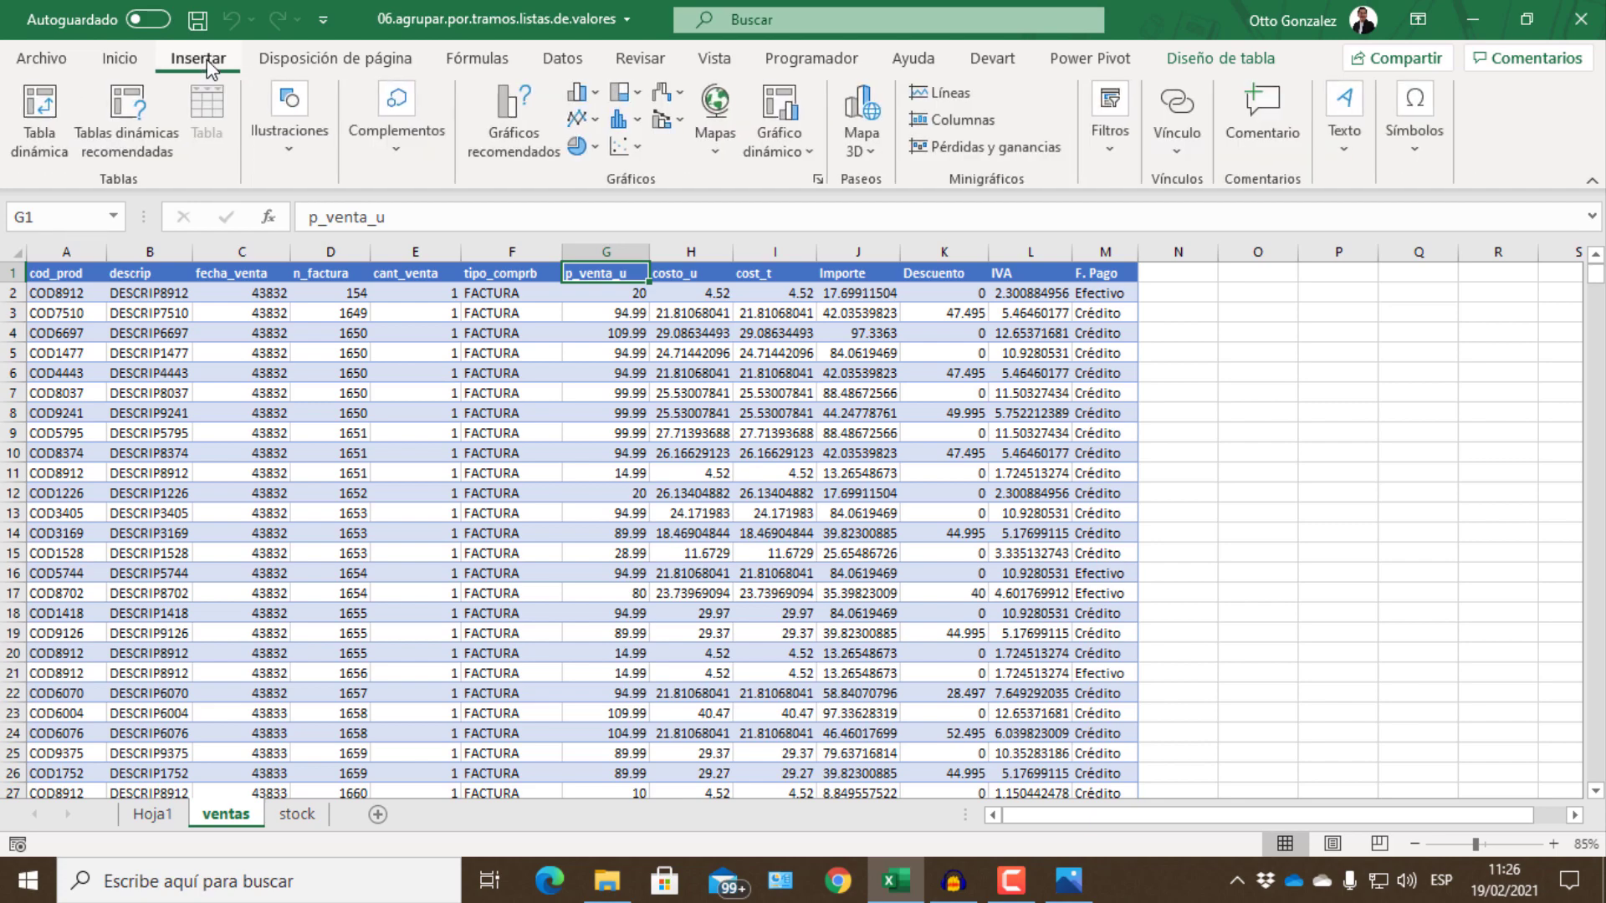
left_click(52, 127)
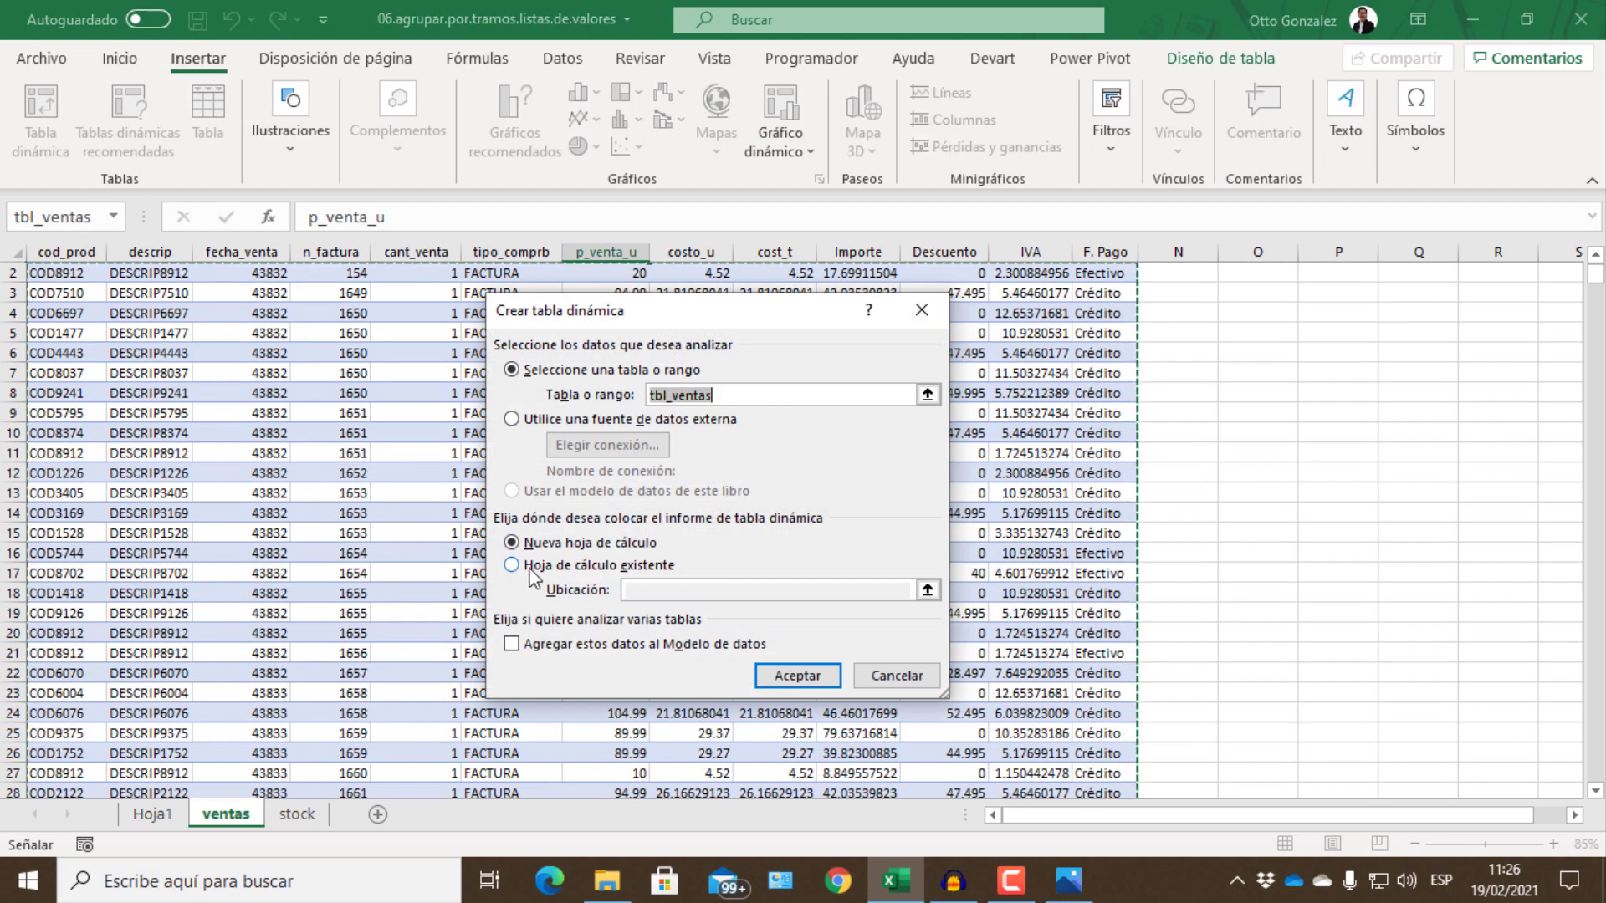
left_click(535, 565)
left_click(928, 591)
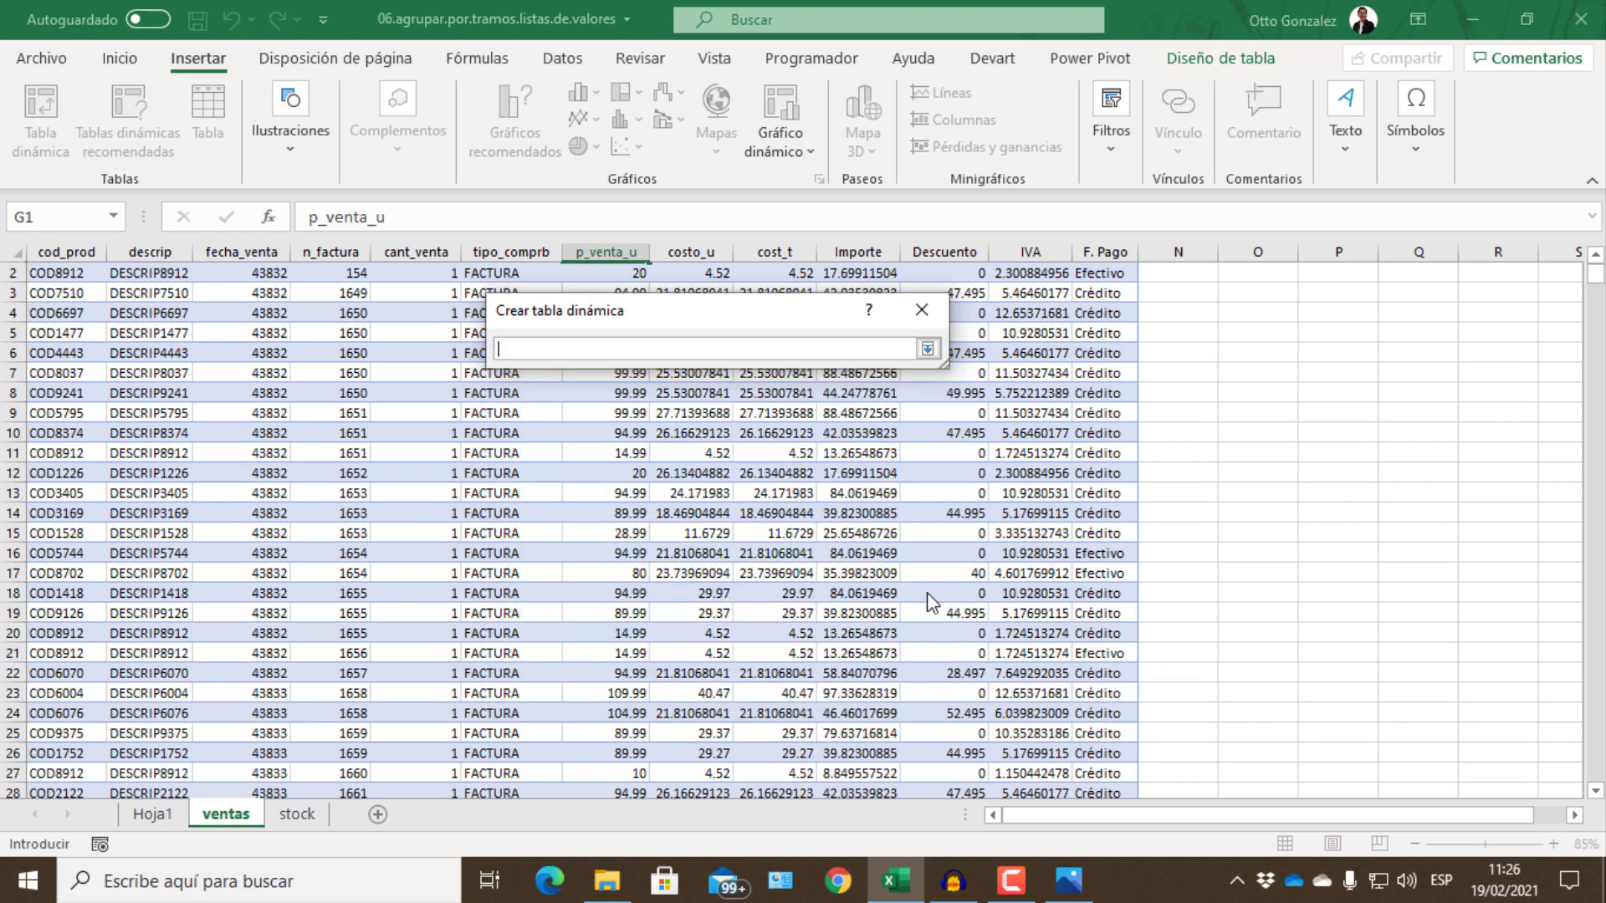
scroll(1346, 395, "up", 1)
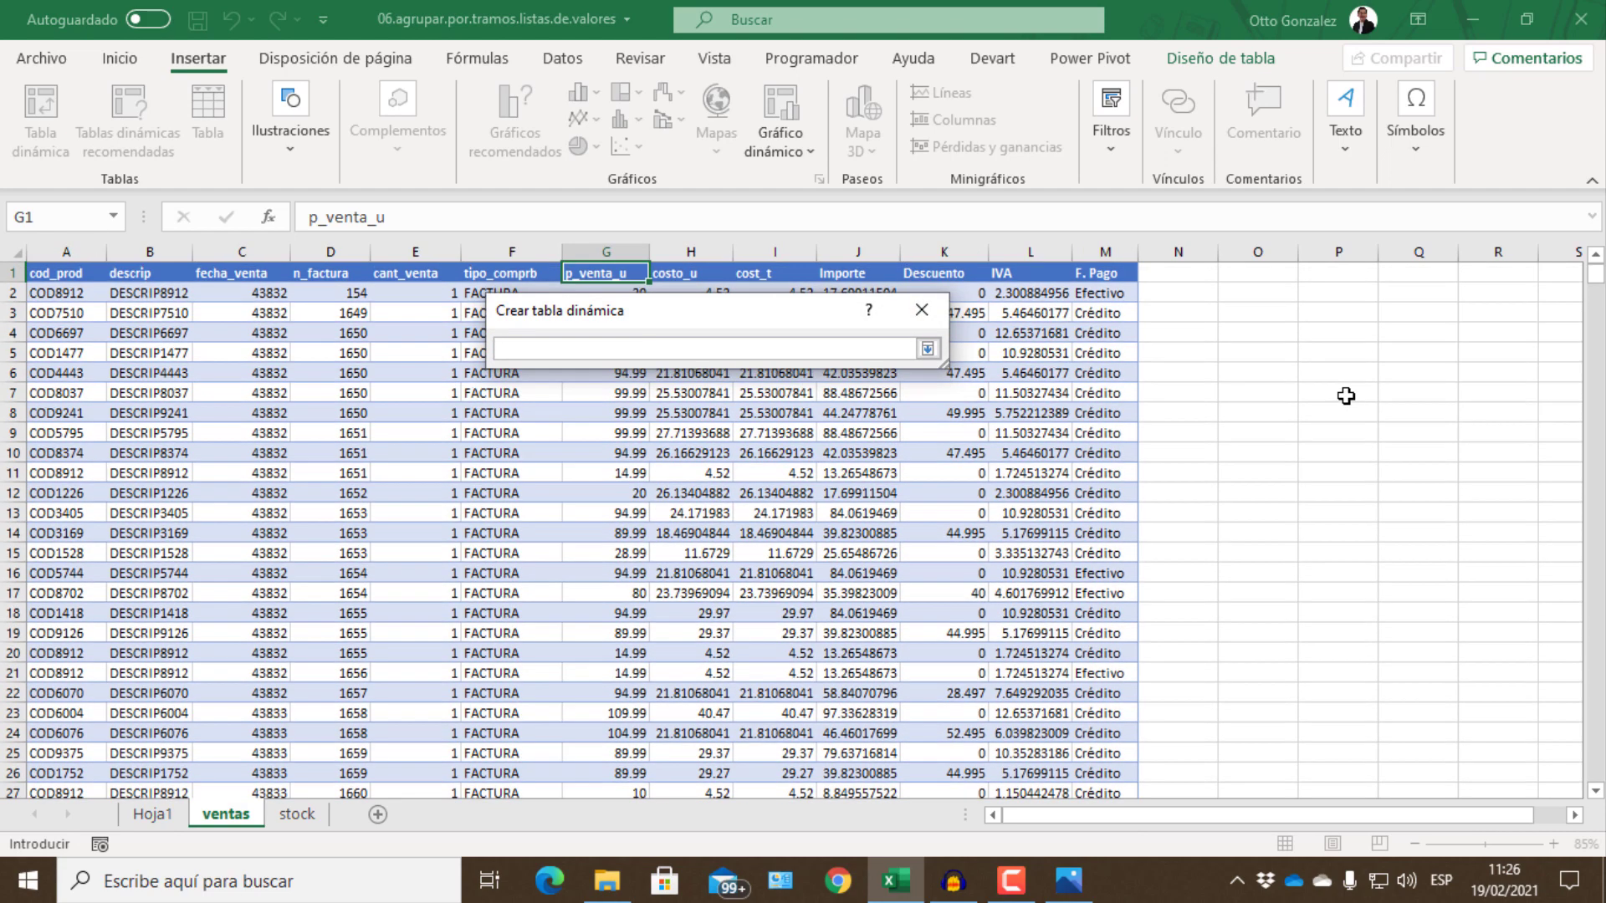
left_click(1341, 277)
key("Return")
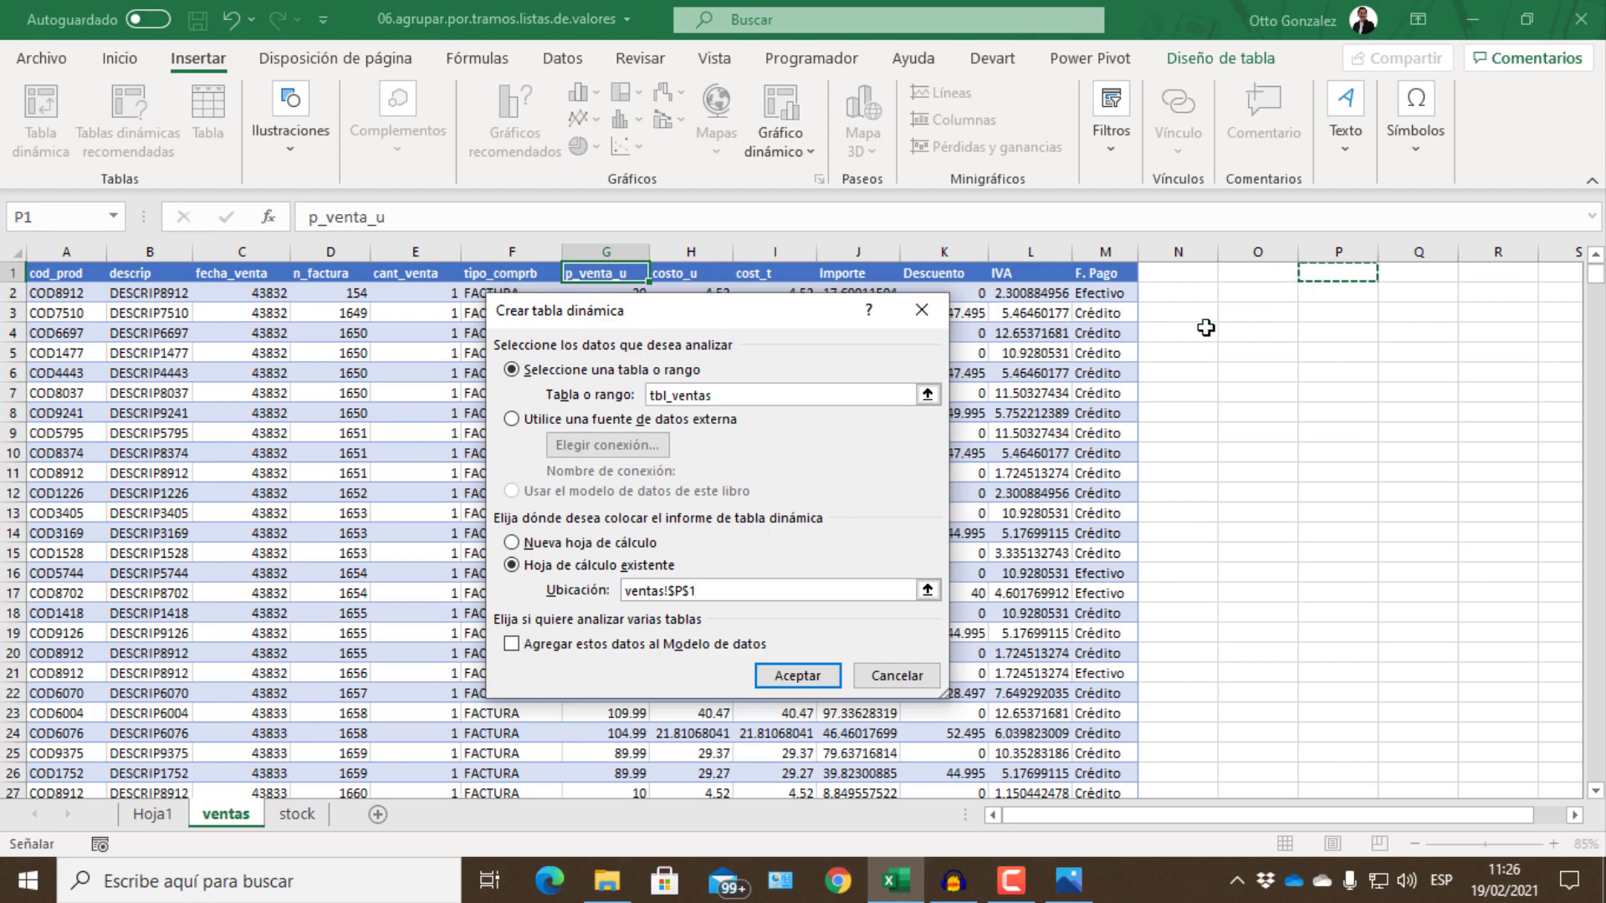
left_click(783, 677)
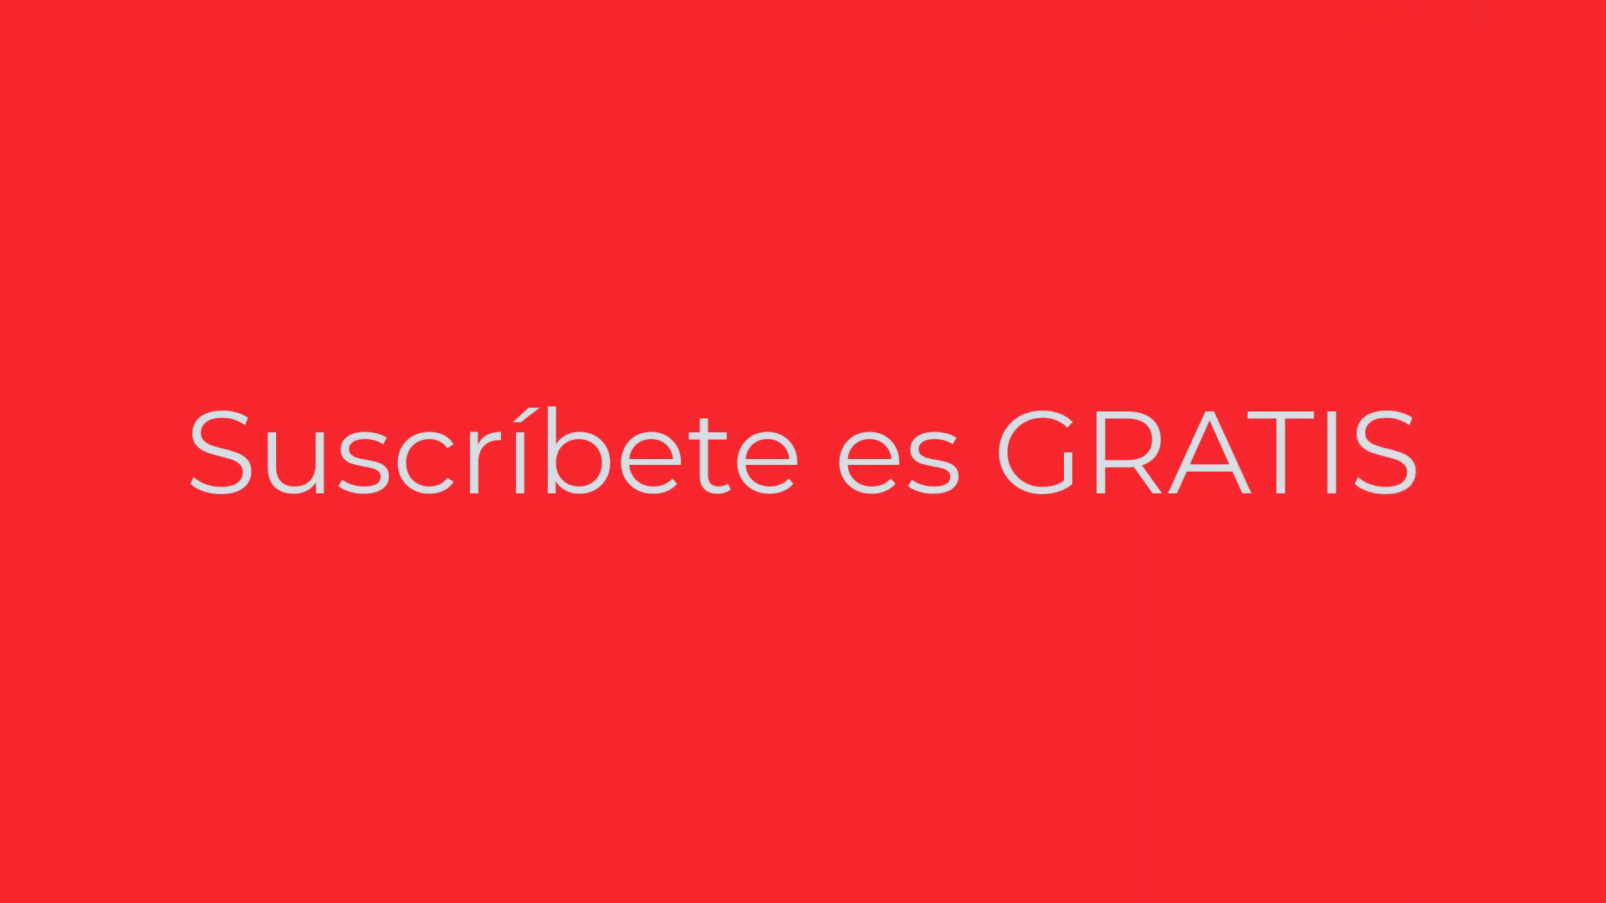
Add p_venta_u to the pivot and move it into the Filas area as row labels.
scroll(1600, 493, "down", 2)
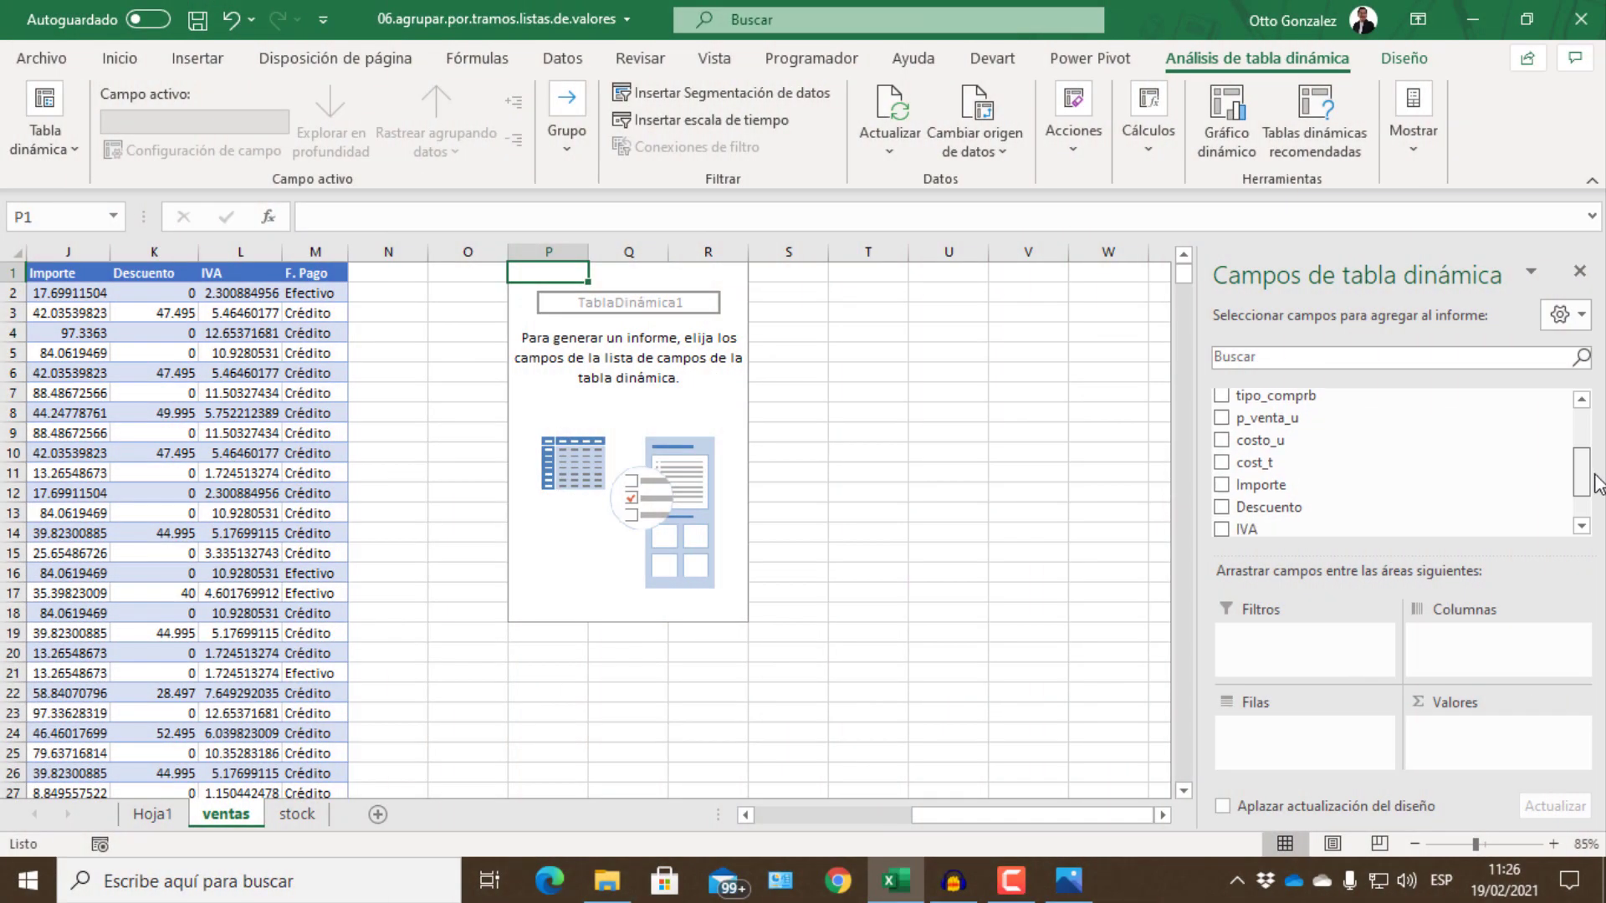
scroll(1600, 493, "down", 1)
scroll(1330, 452, "up", 3)
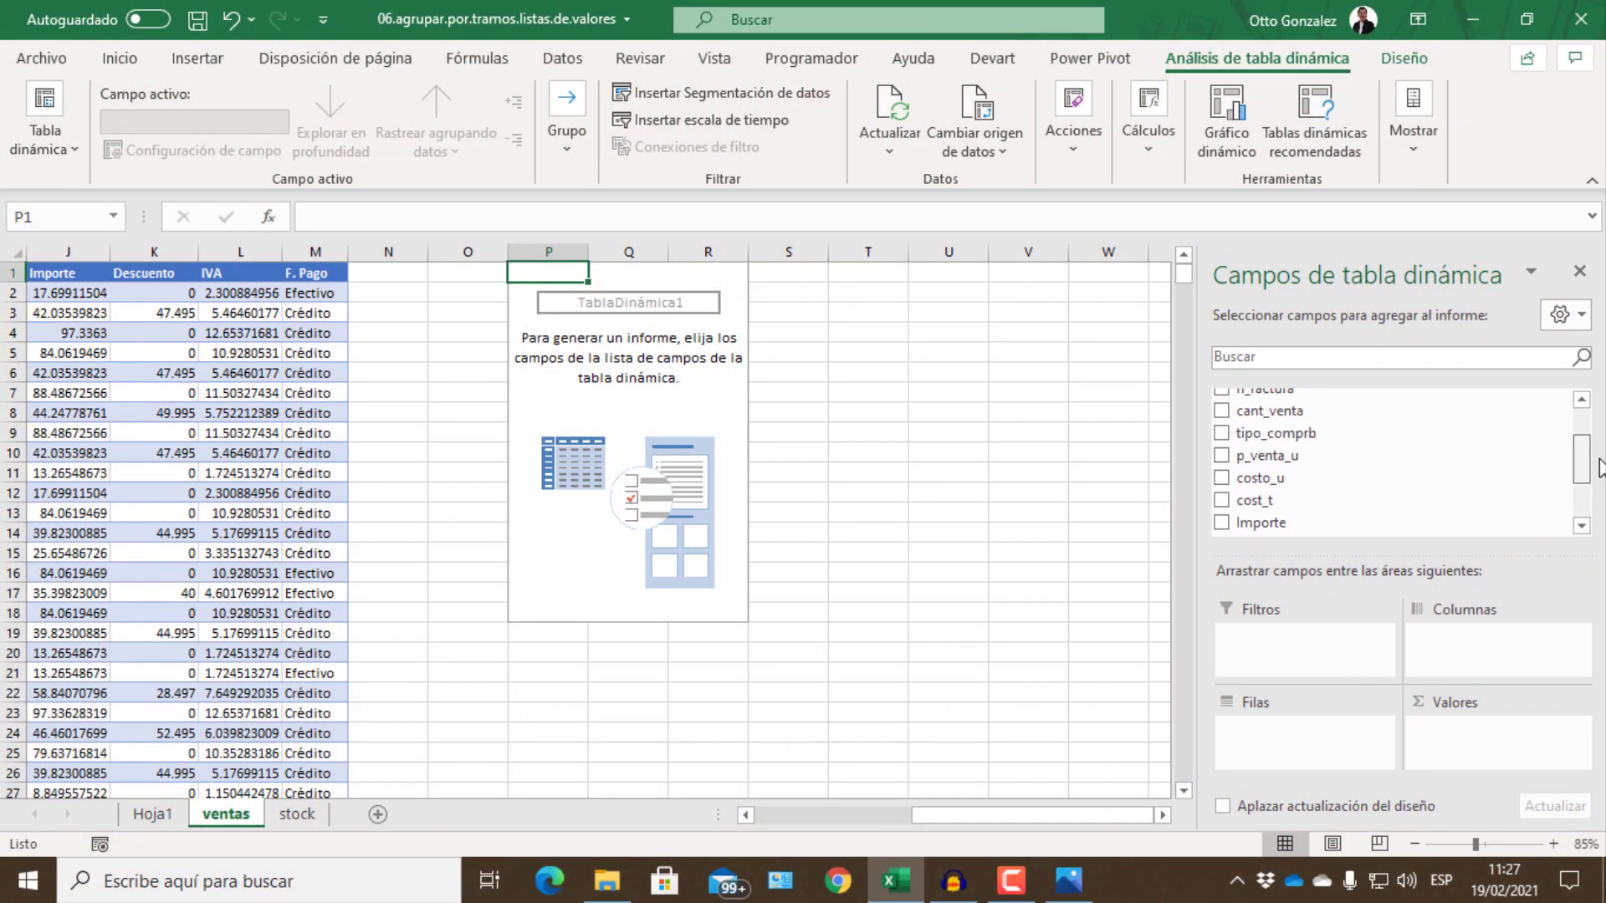
left_click(1222, 459)
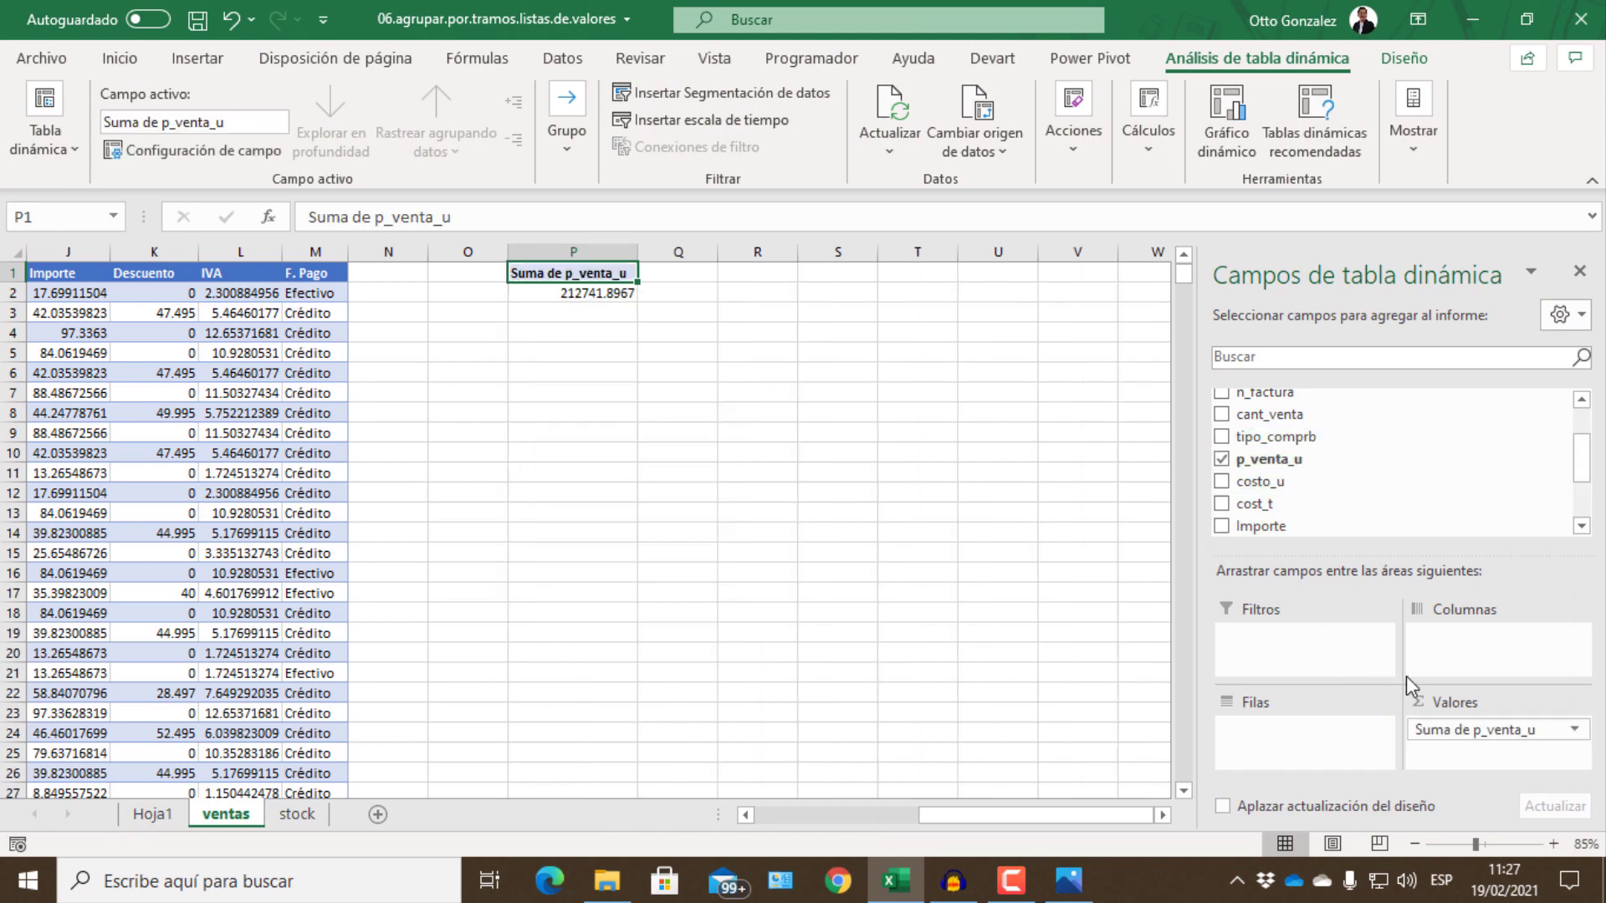
left_click_drag(1464, 750, 1331, 749)
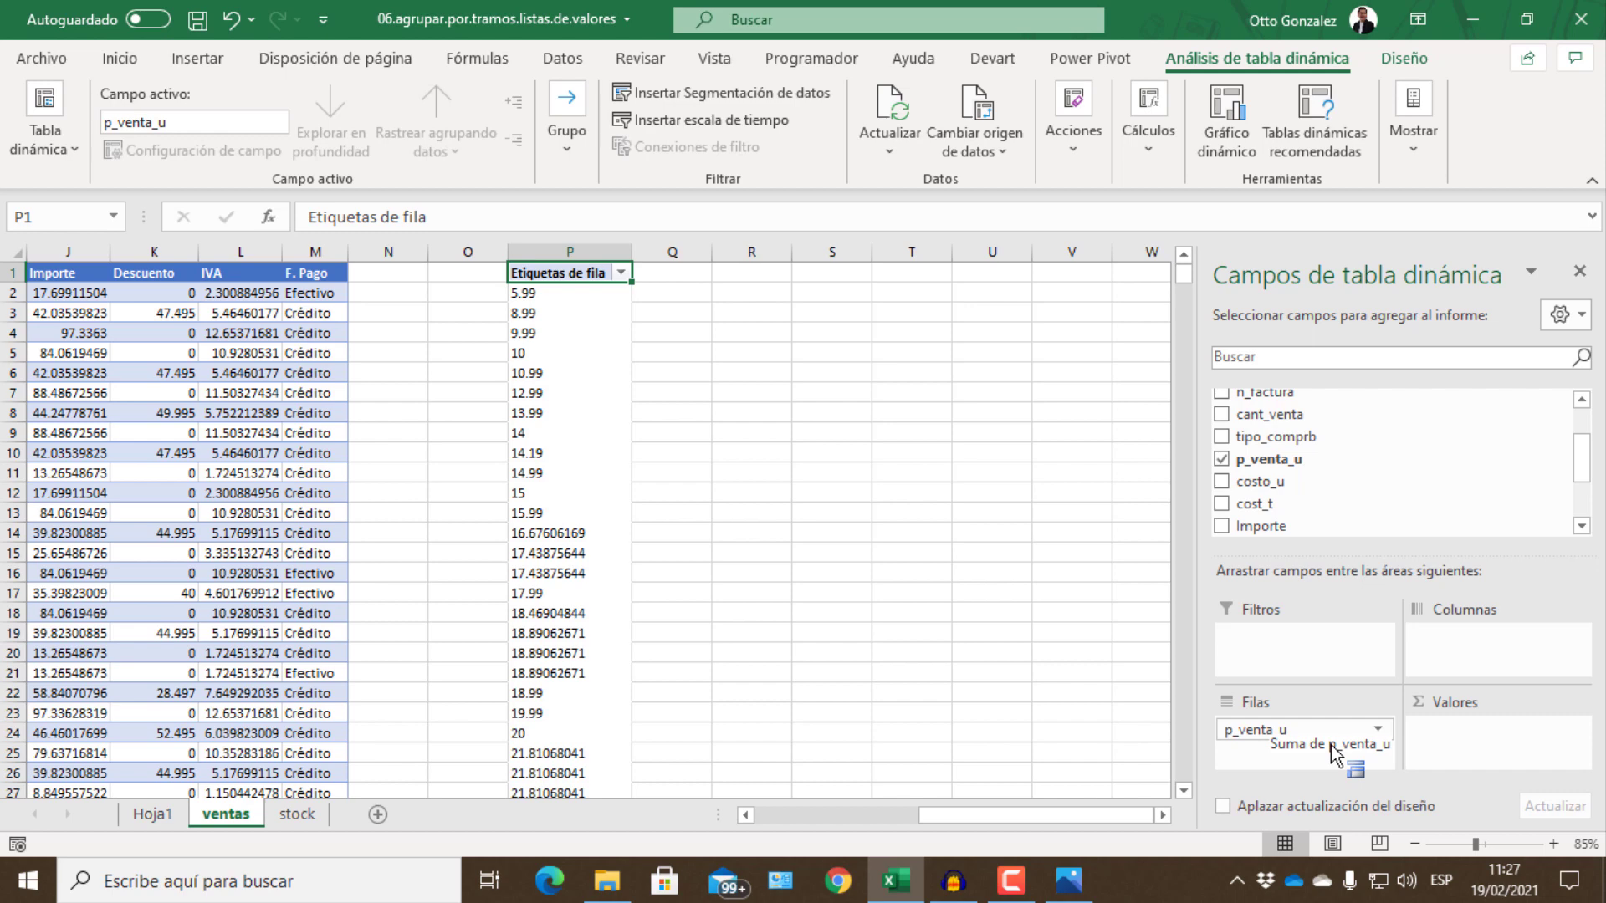
left_click(1582, 527)
left_click(1582, 527)
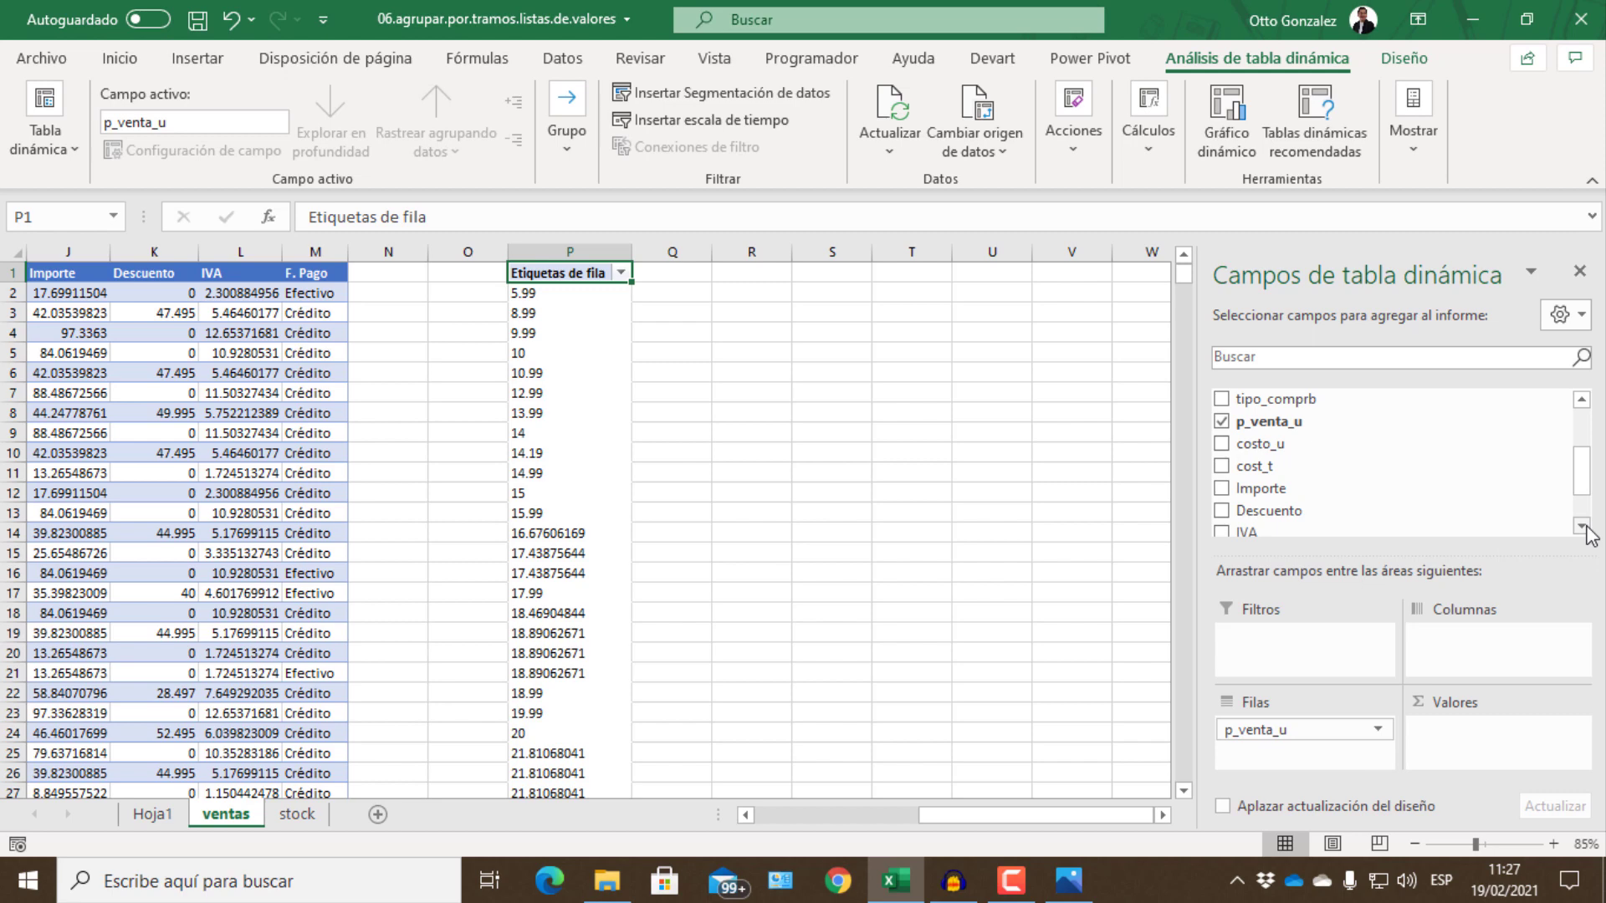
left_click(1582, 527)
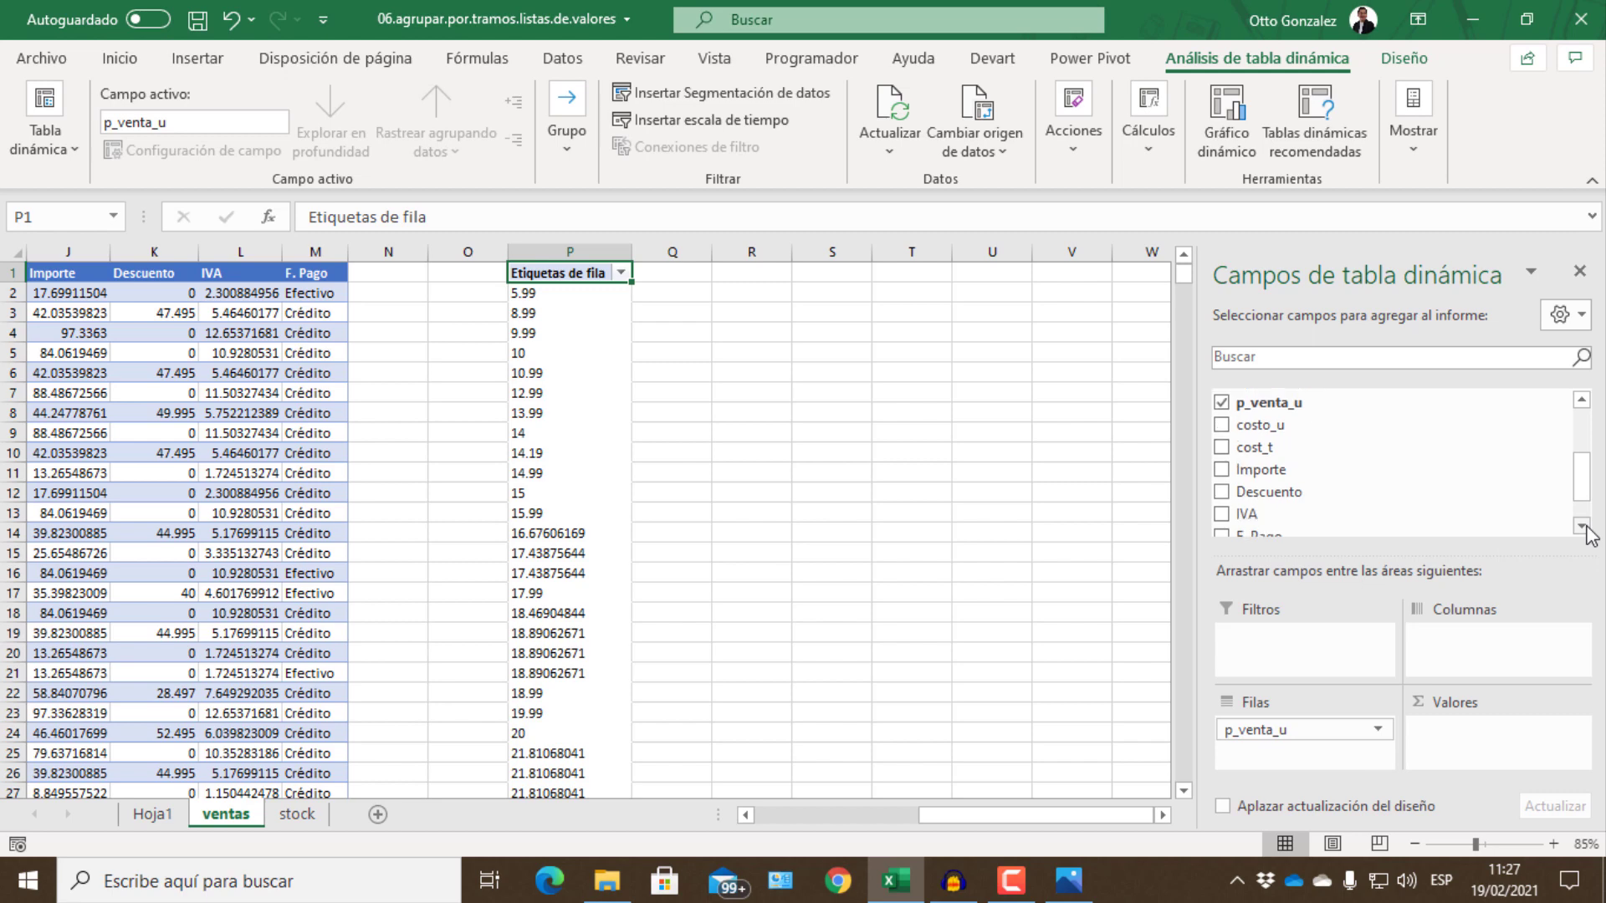
Search the field list and add cant_venta and Importe as summed values.
left_click(1279, 360)
type("can")
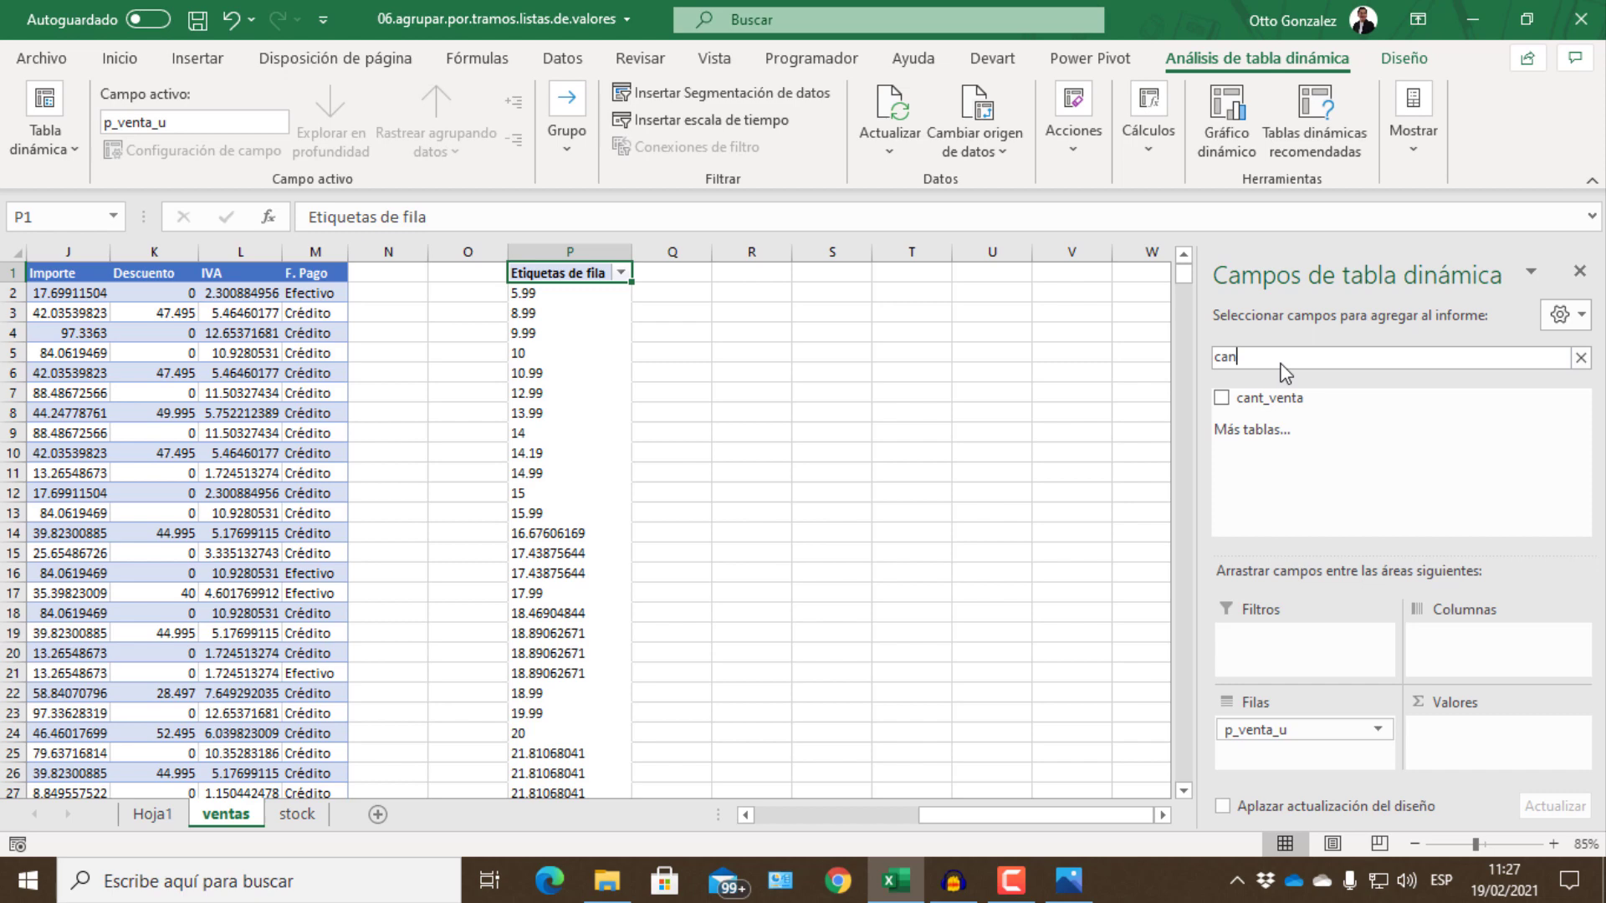
left_click(1222, 399)
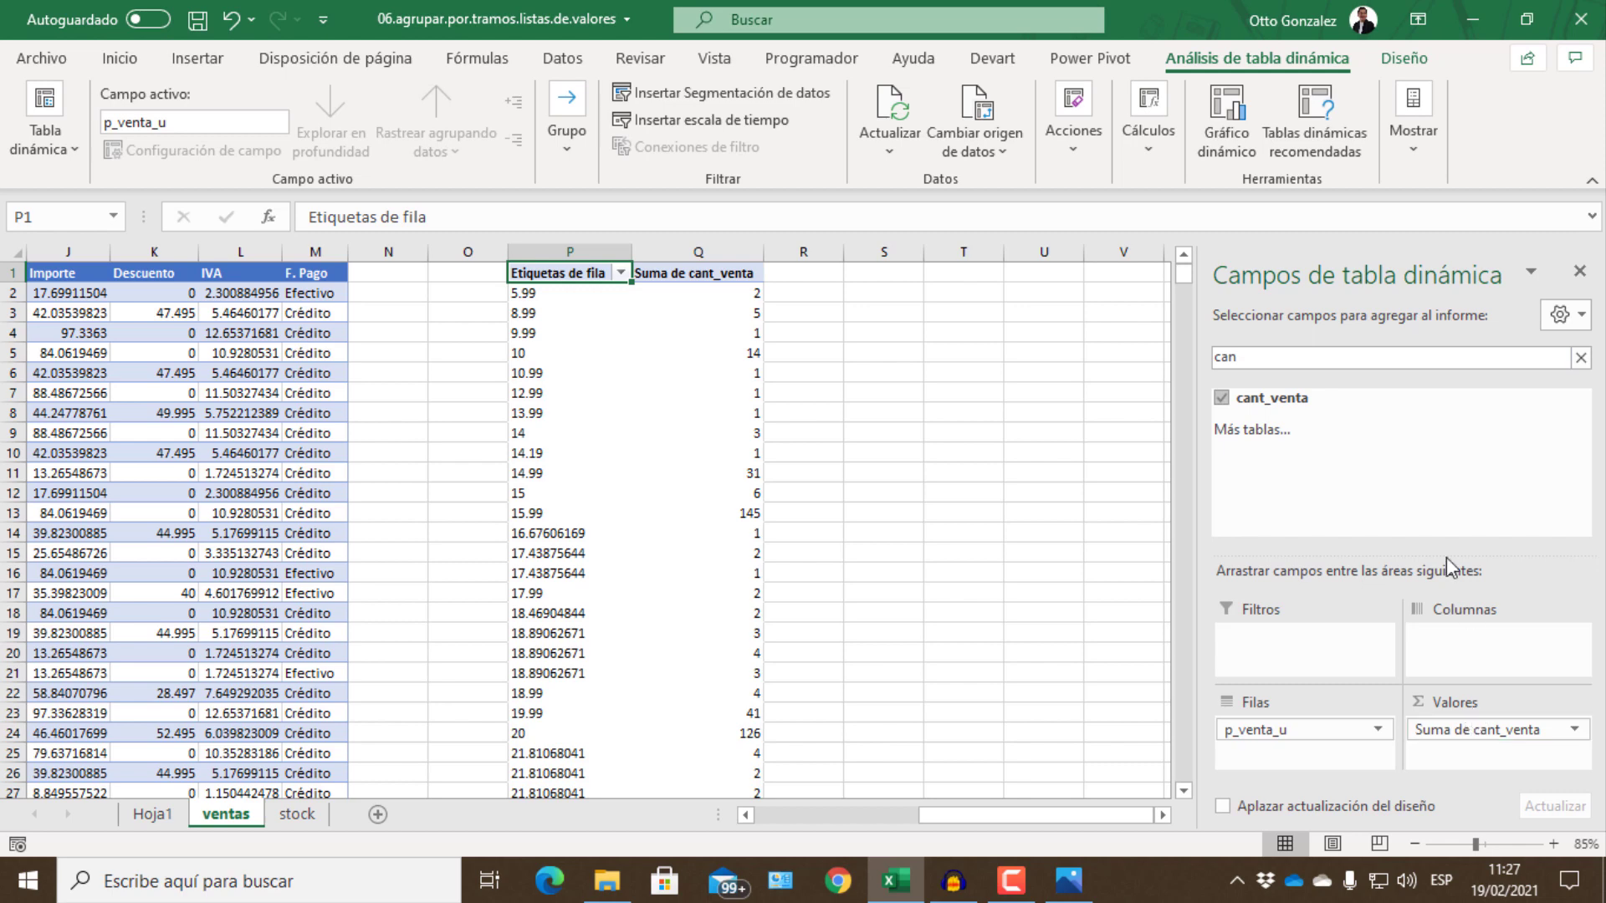
left_click(1248, 356)
type("impor")
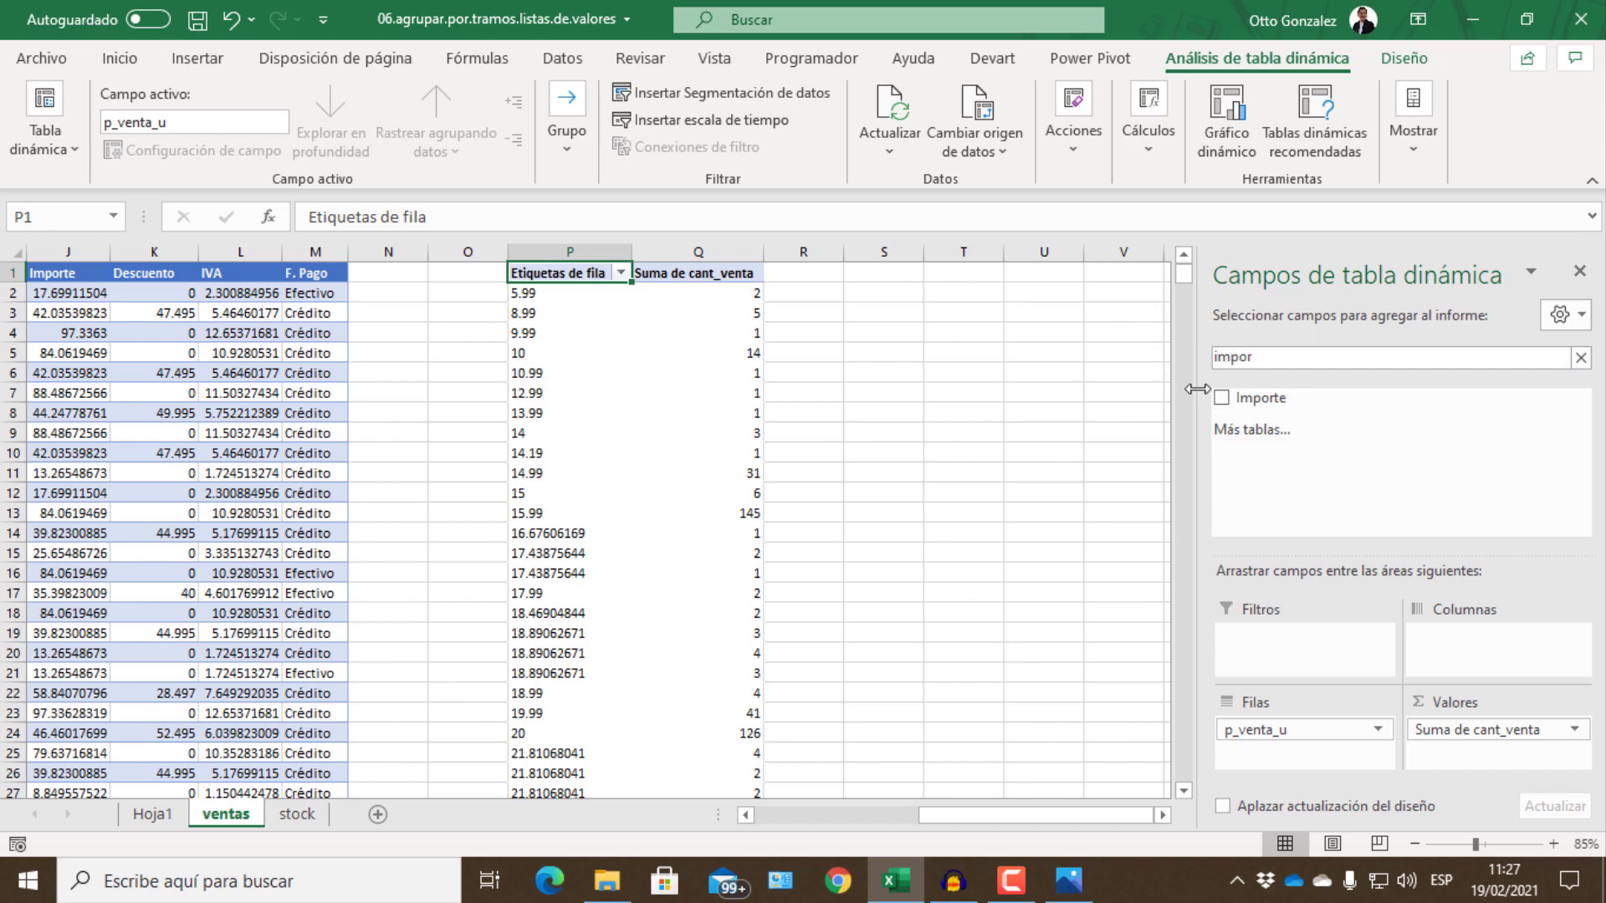
left_click(1221, 398)
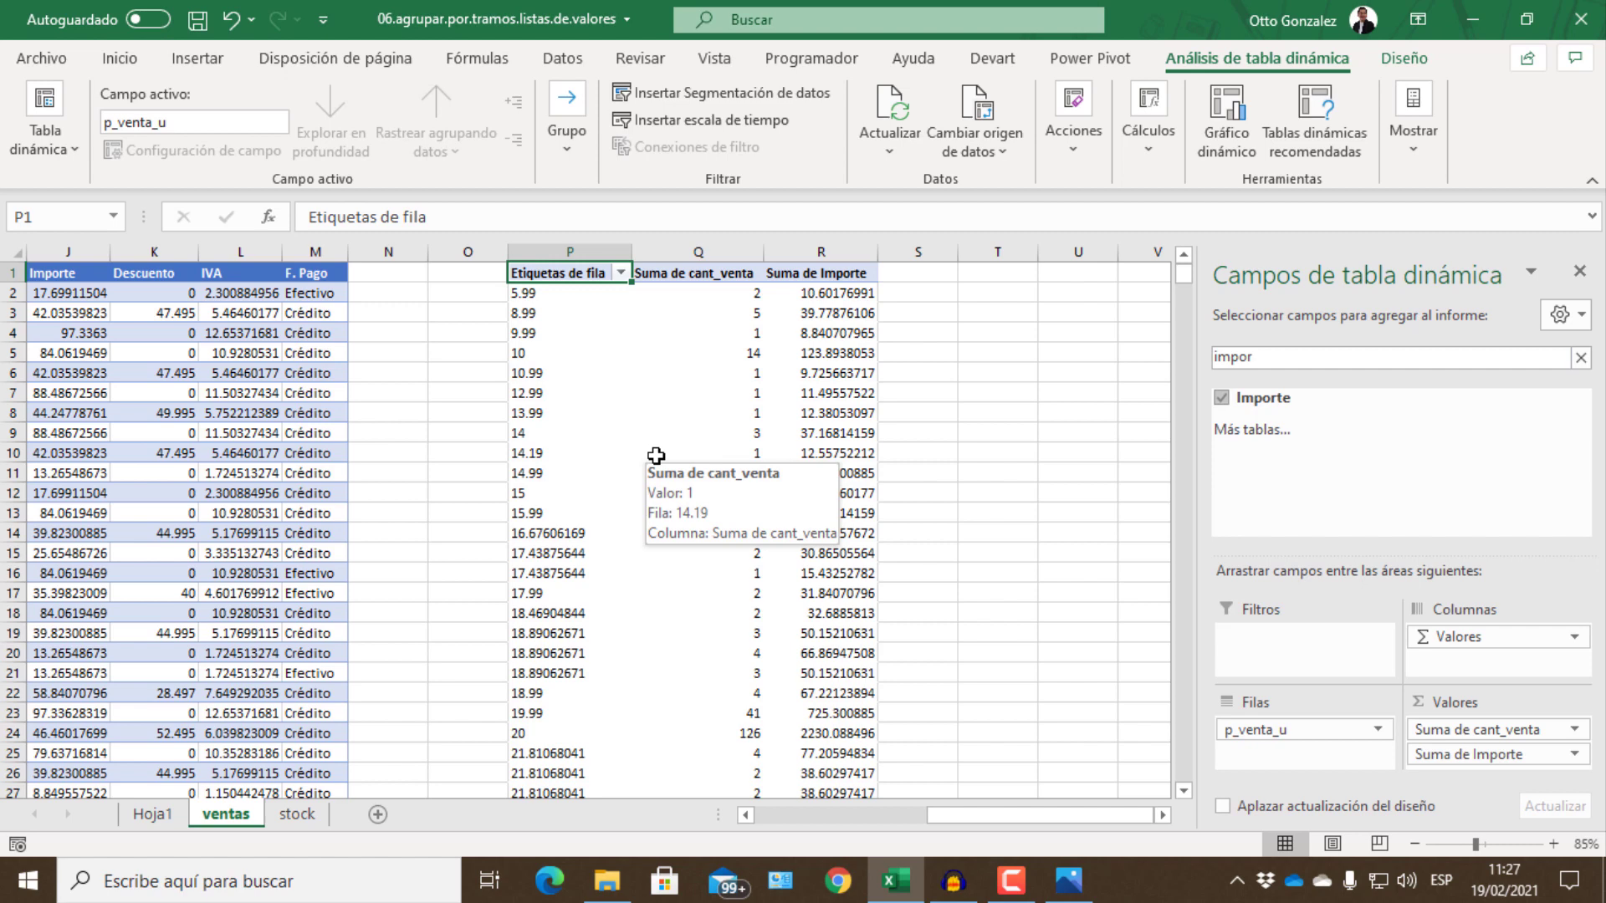
Group the price row labels from 5.99 to 179.99 in steps of 10.
left_click(547, 335)
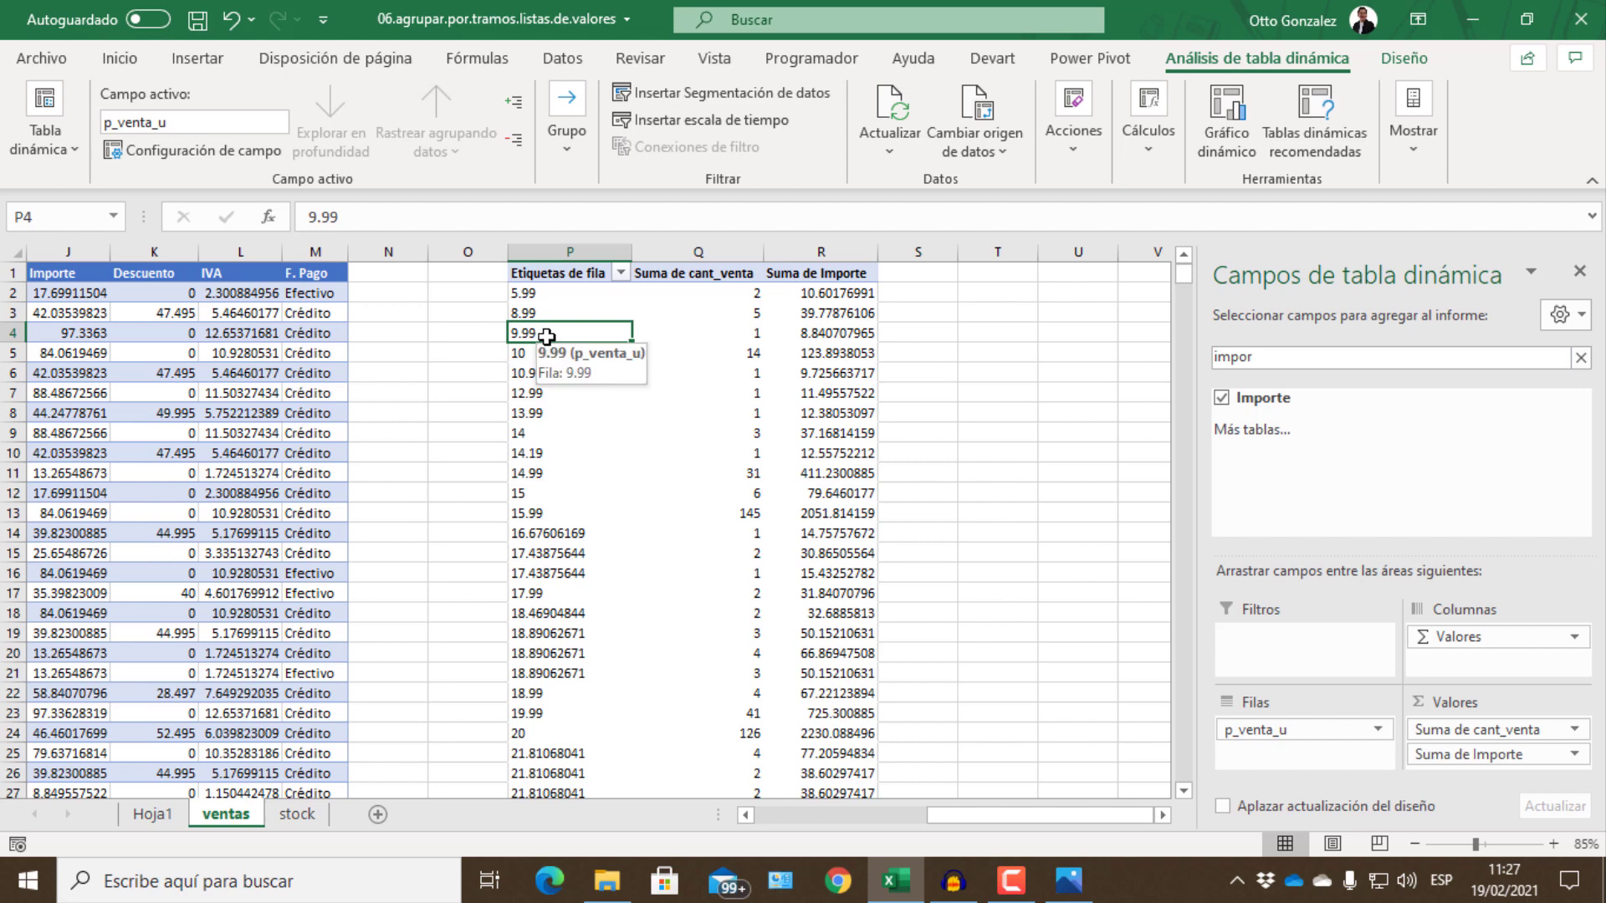
right_click(554, 315)
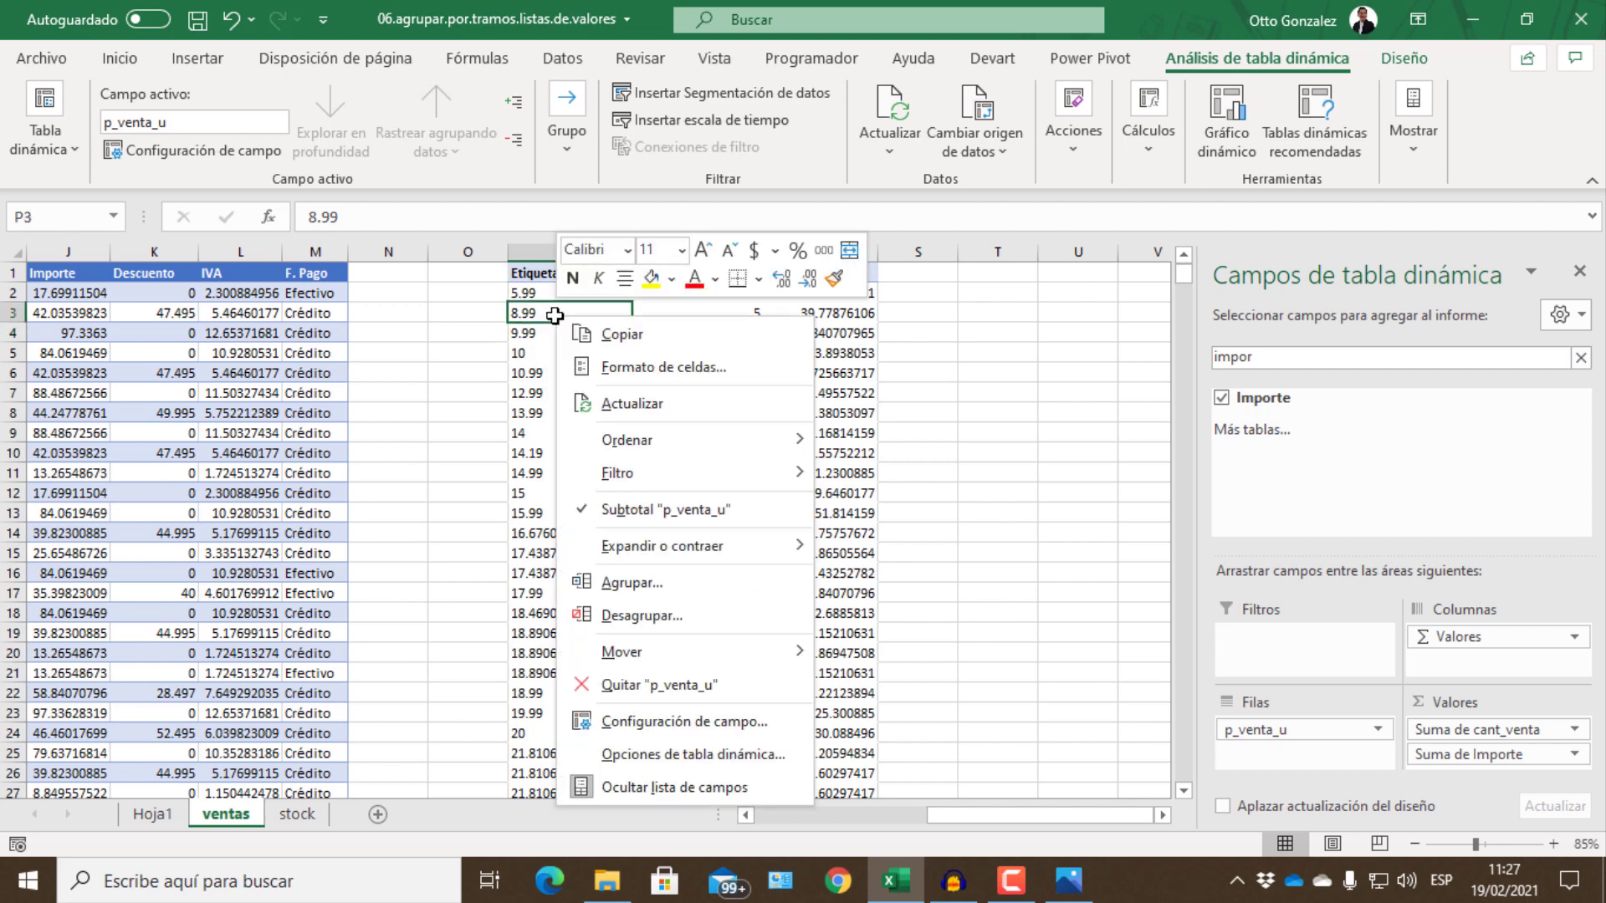
left_click(621, 591)
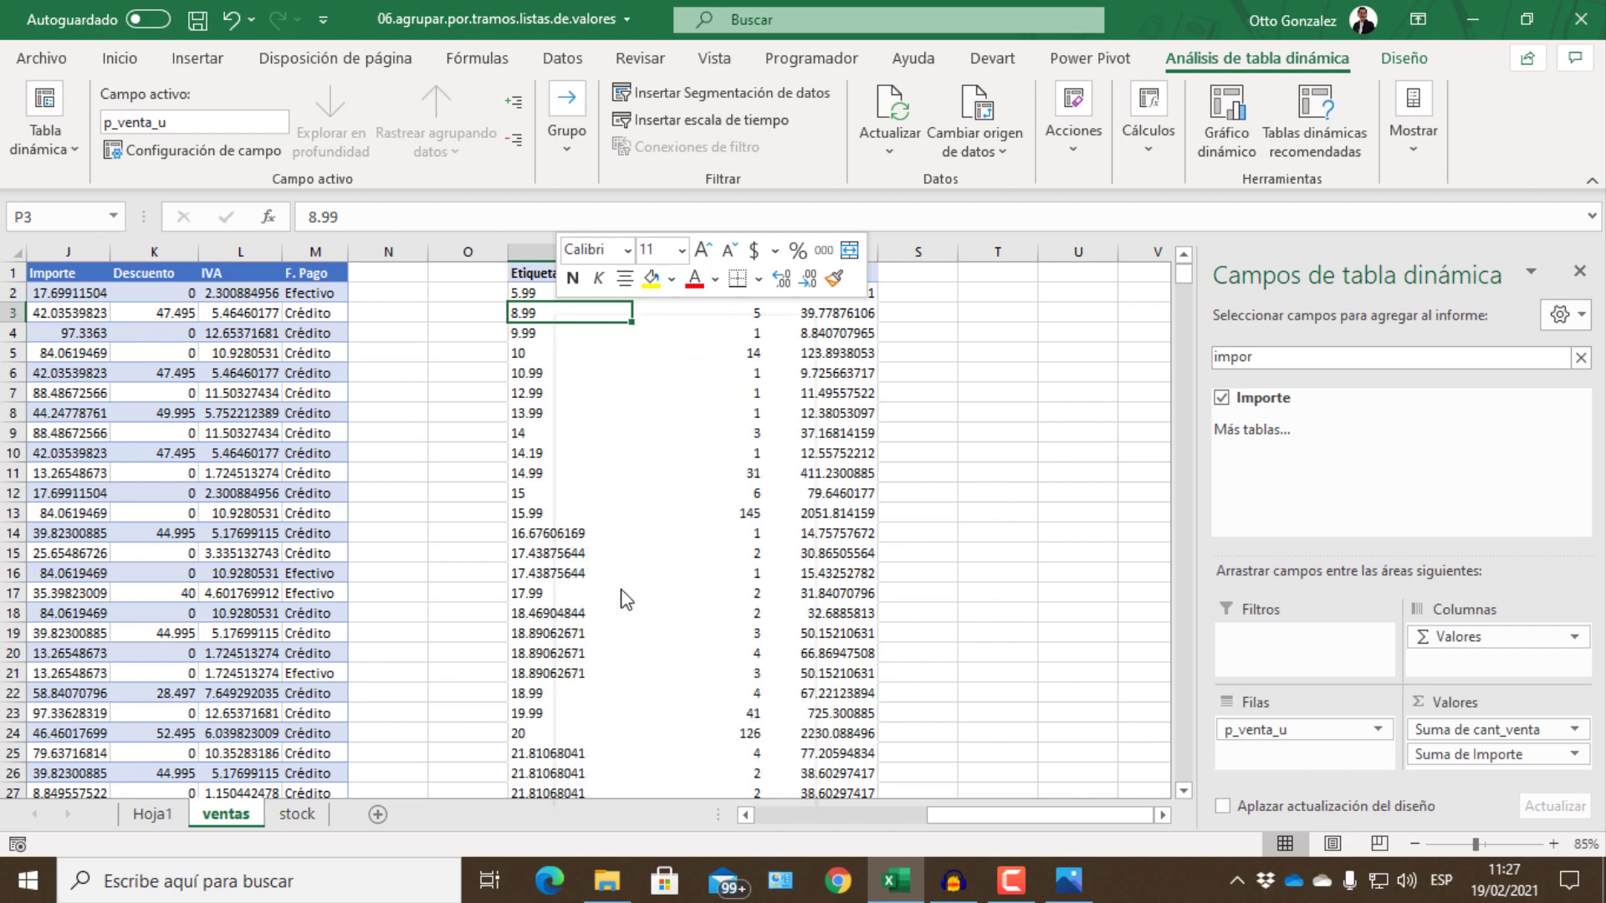
left_click_drag(630, 491, 860, 316)
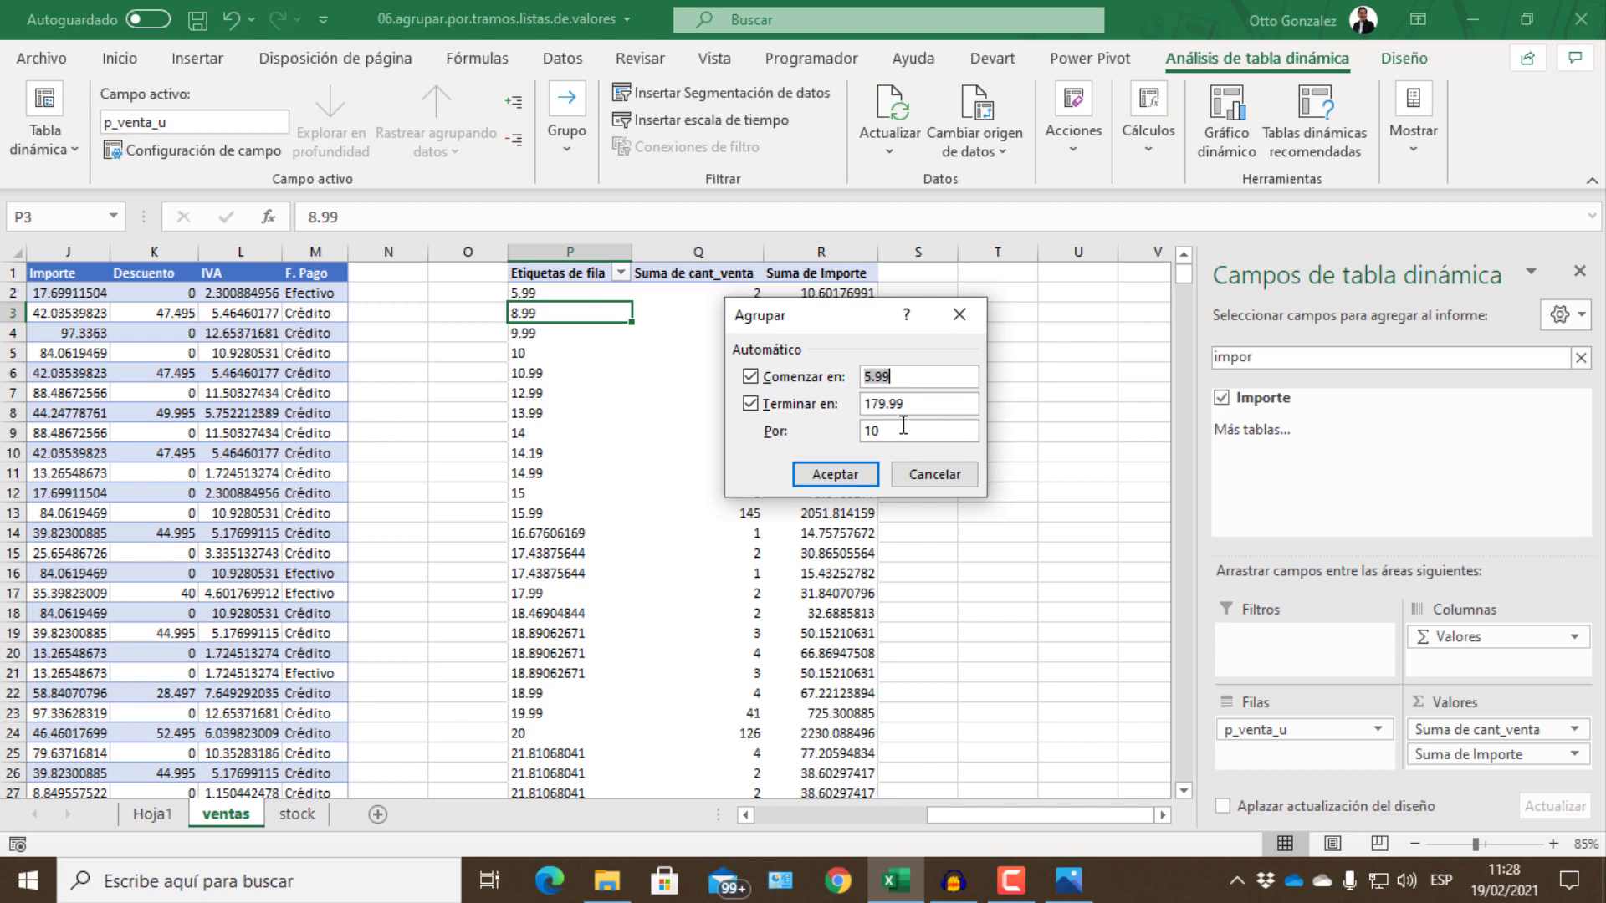
left_click(843, 477)
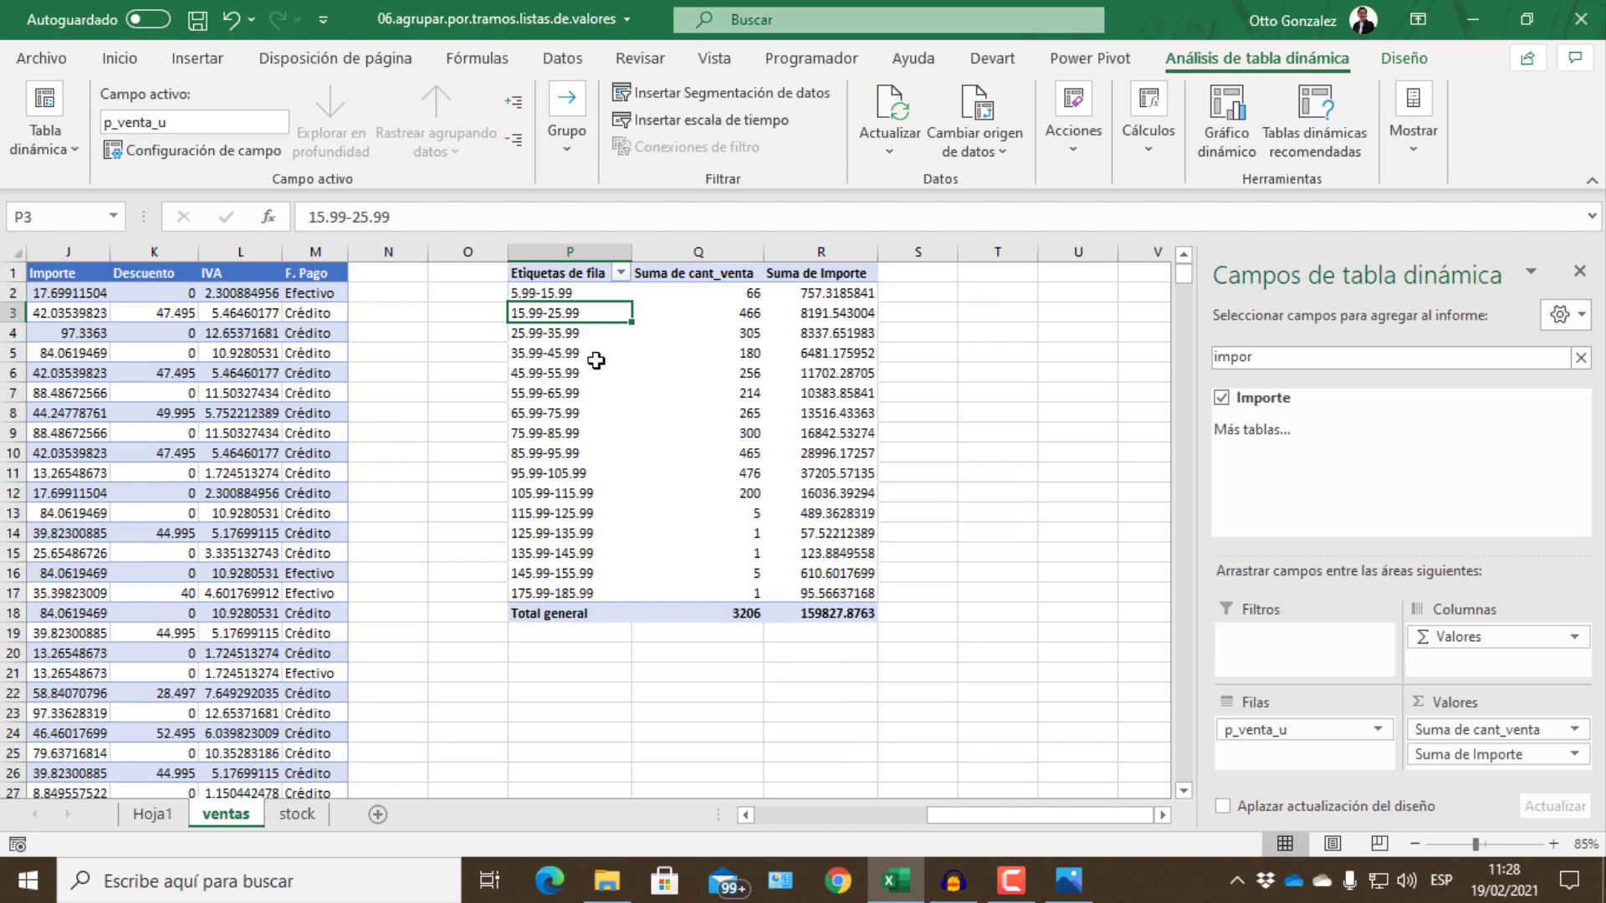
Sort the price ranges descending by Suma de Importe.
mouse_move(554, 318)
left_mouse_down()
mouse_move(581, 291)
mouse_move(583, 323)
left_mouse_up()
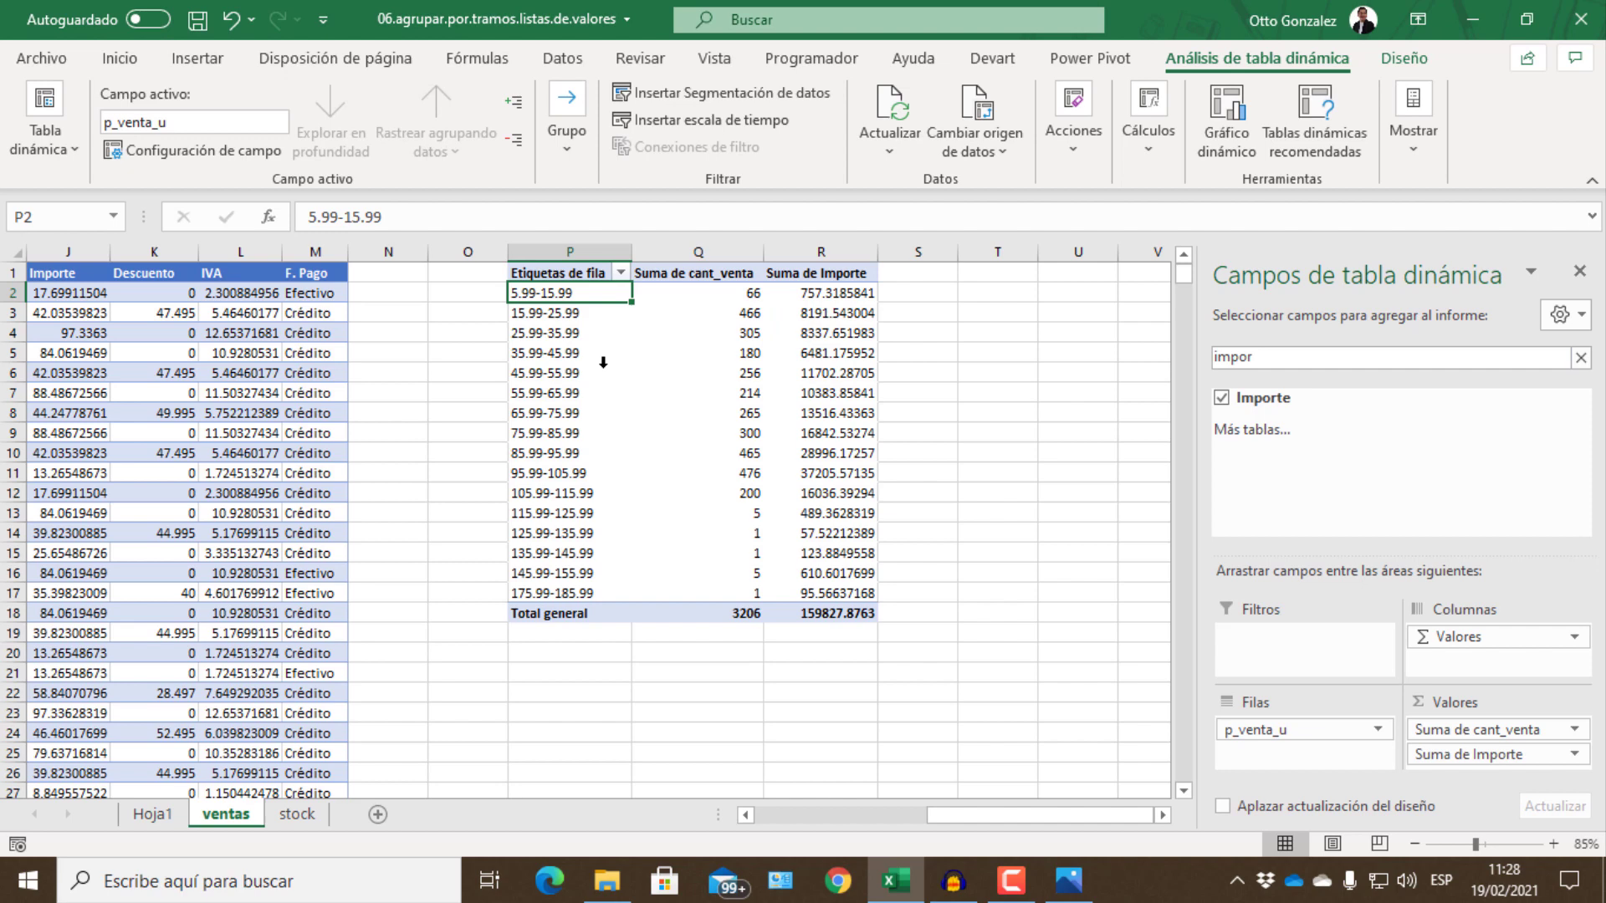
left_click(622, 274)
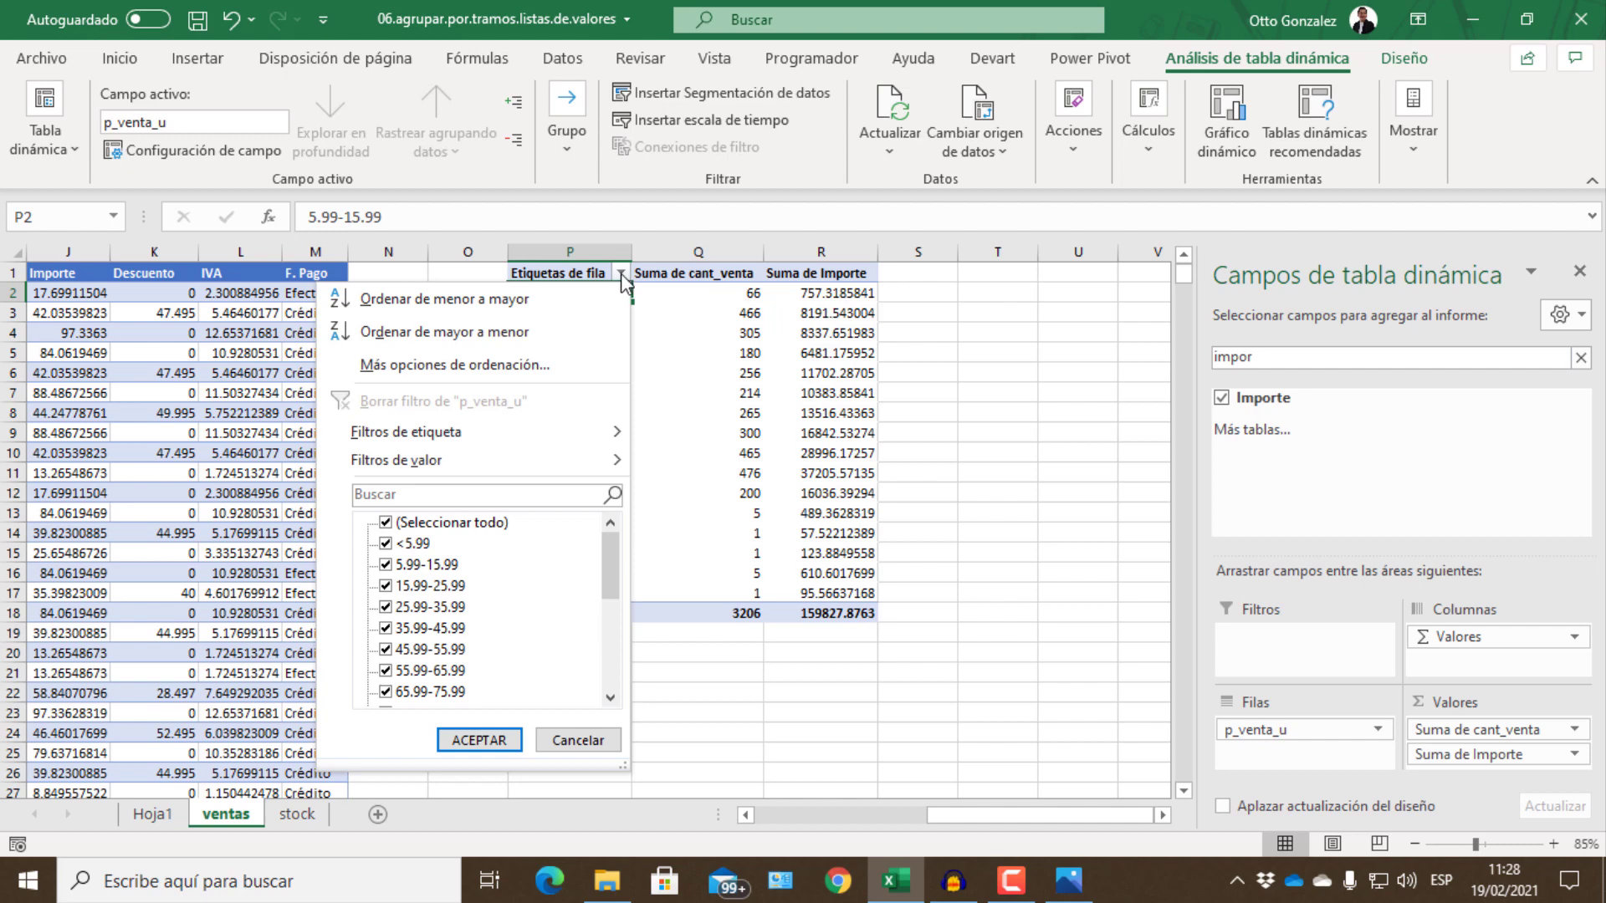
left_click(554, 369)
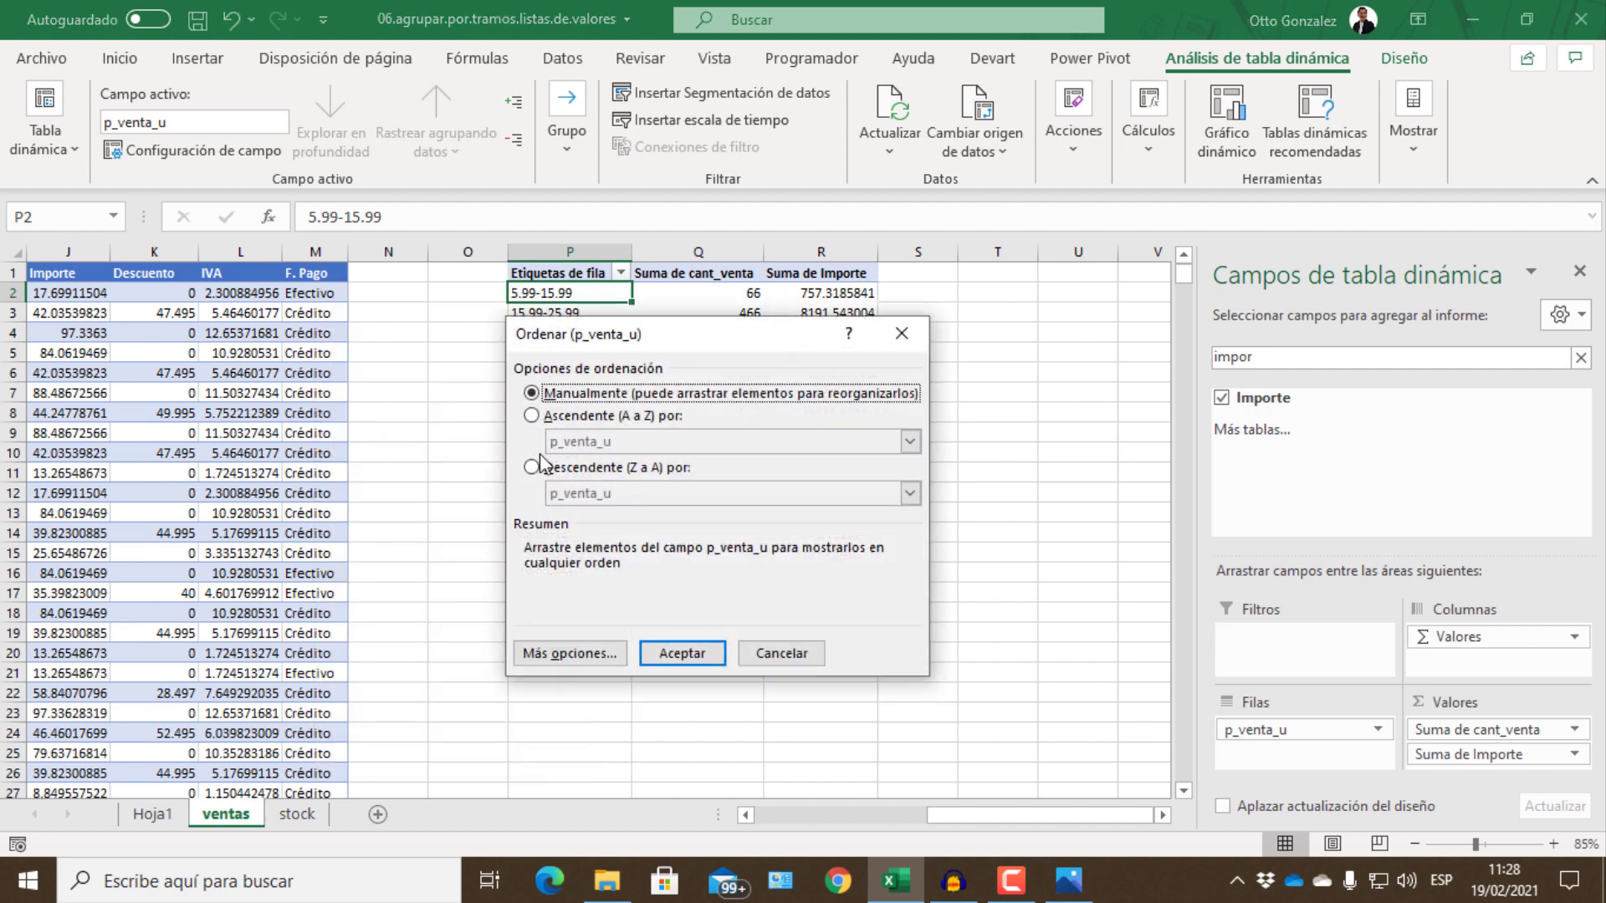
left_click(533, 468)
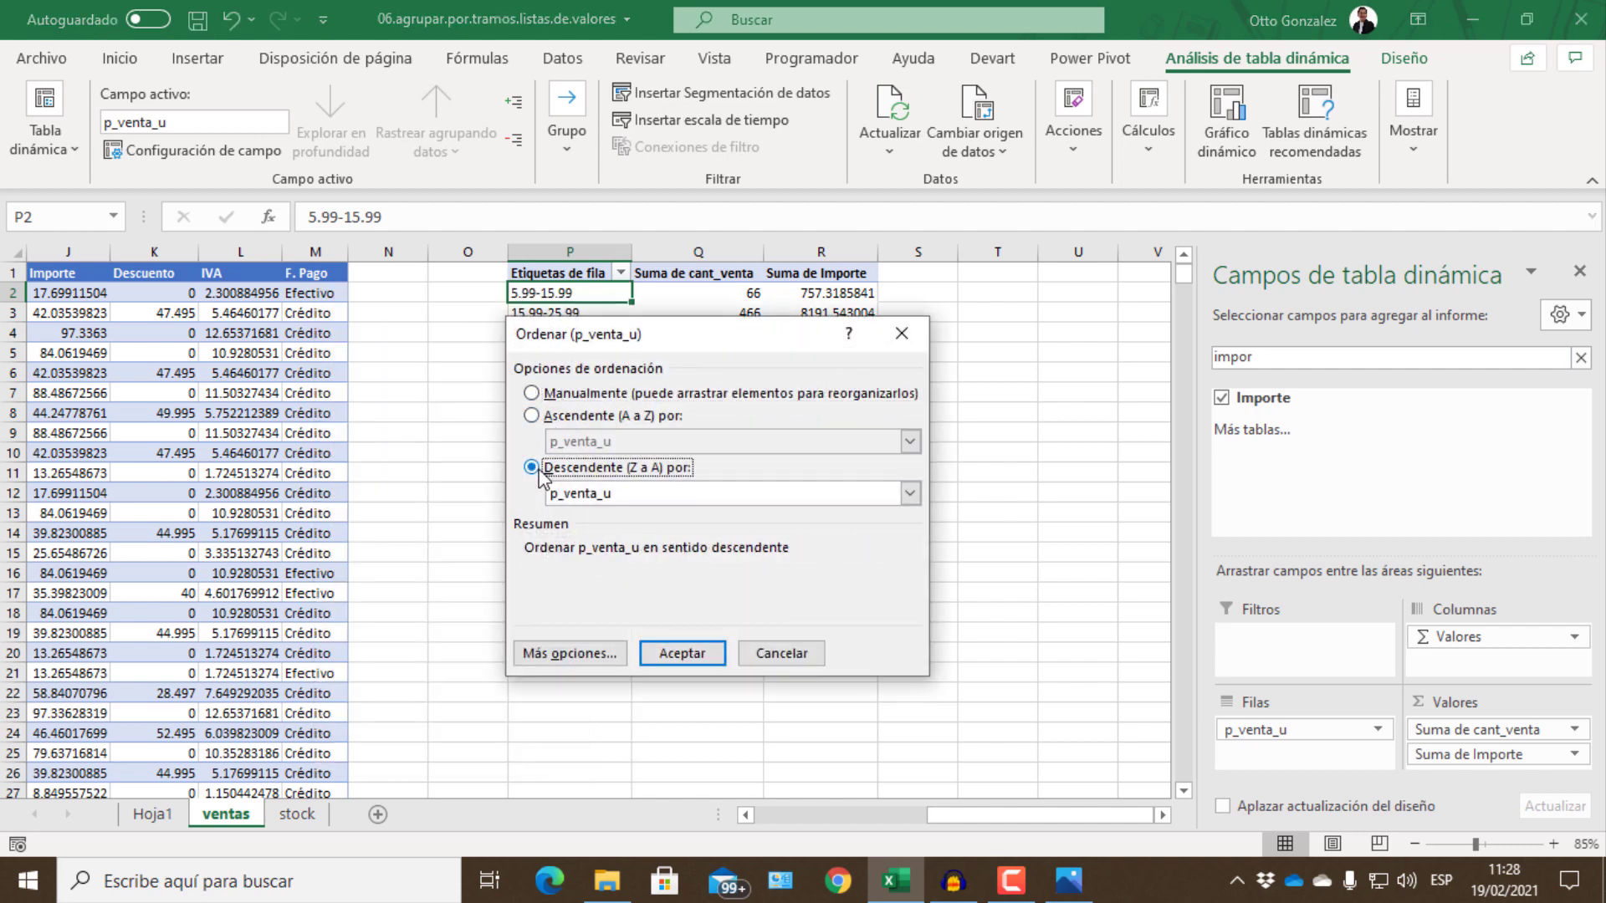
left_click(910, 494)
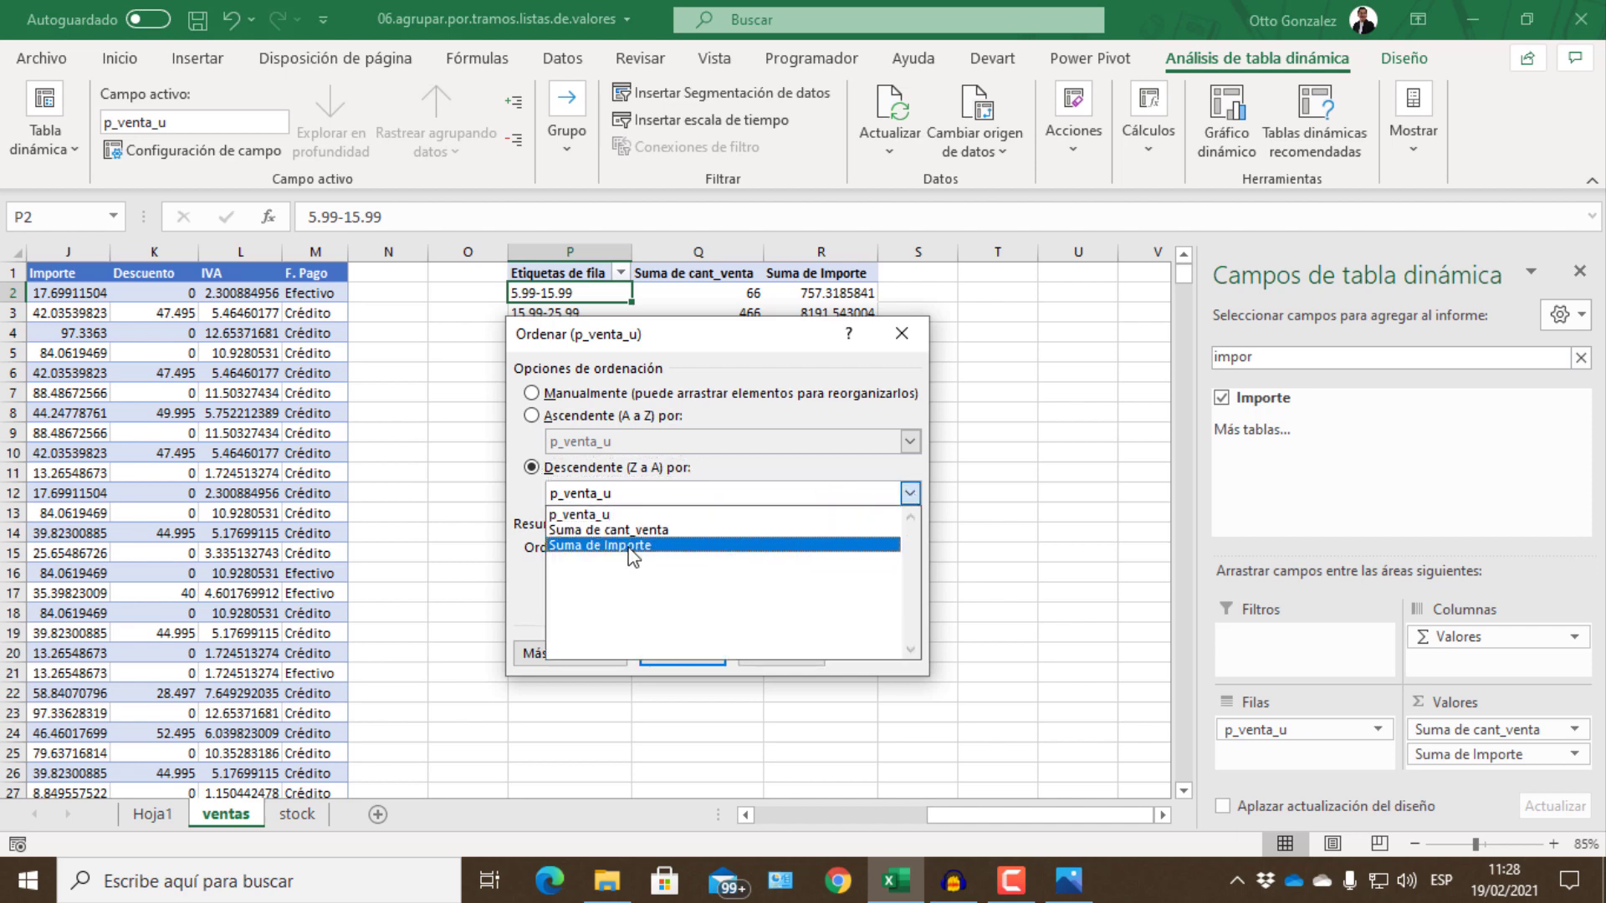
left_click(626, 545)
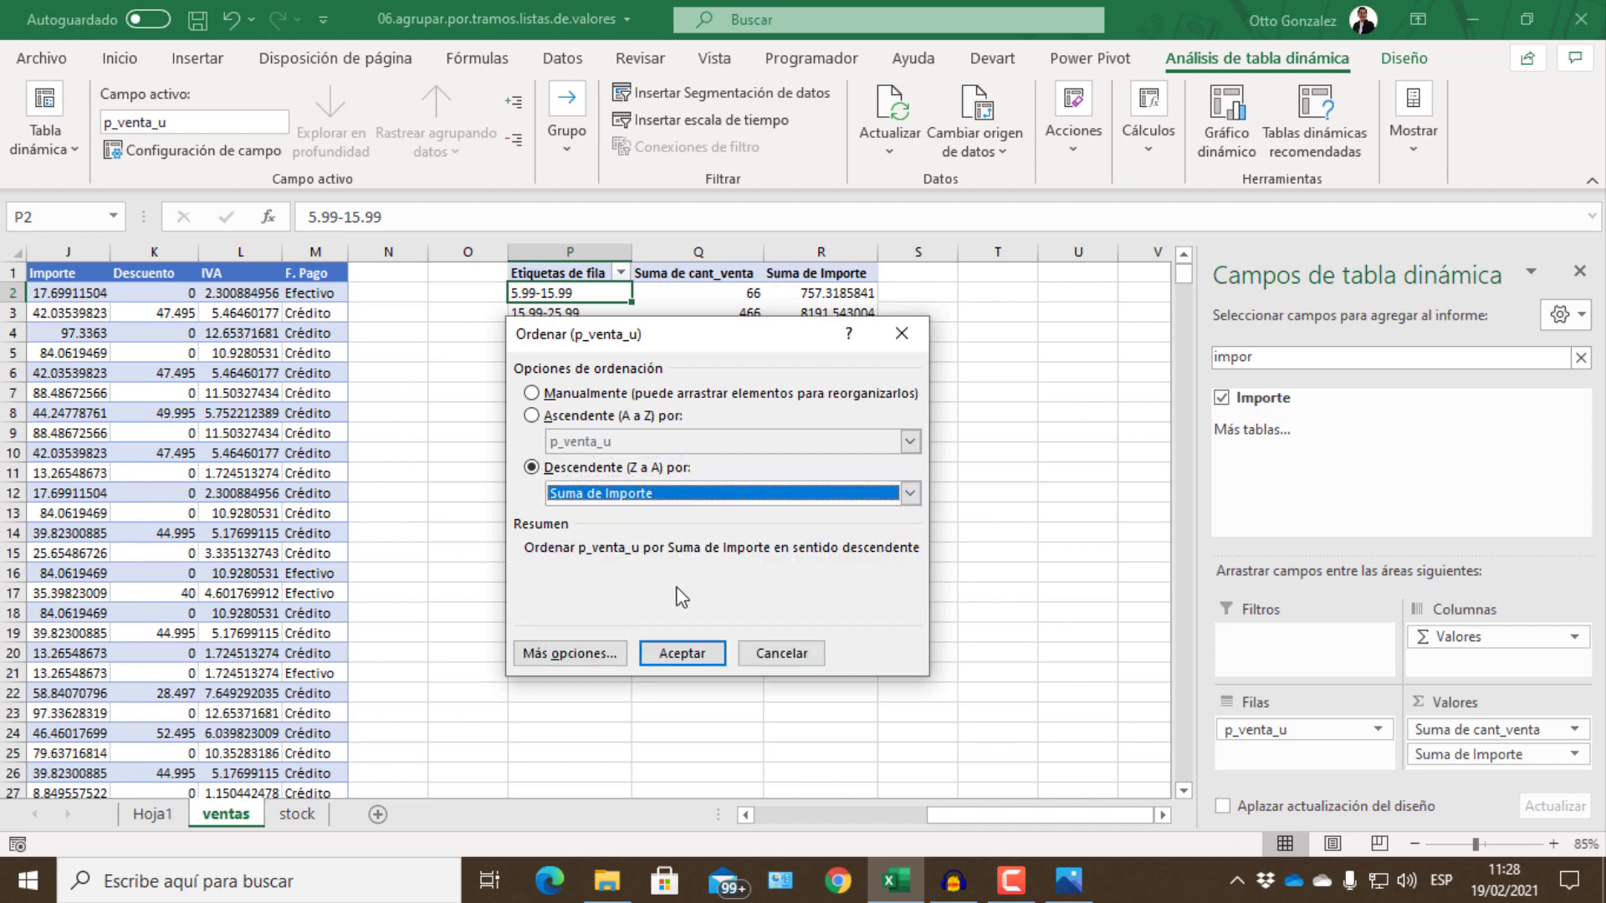
left_click(674, 655)
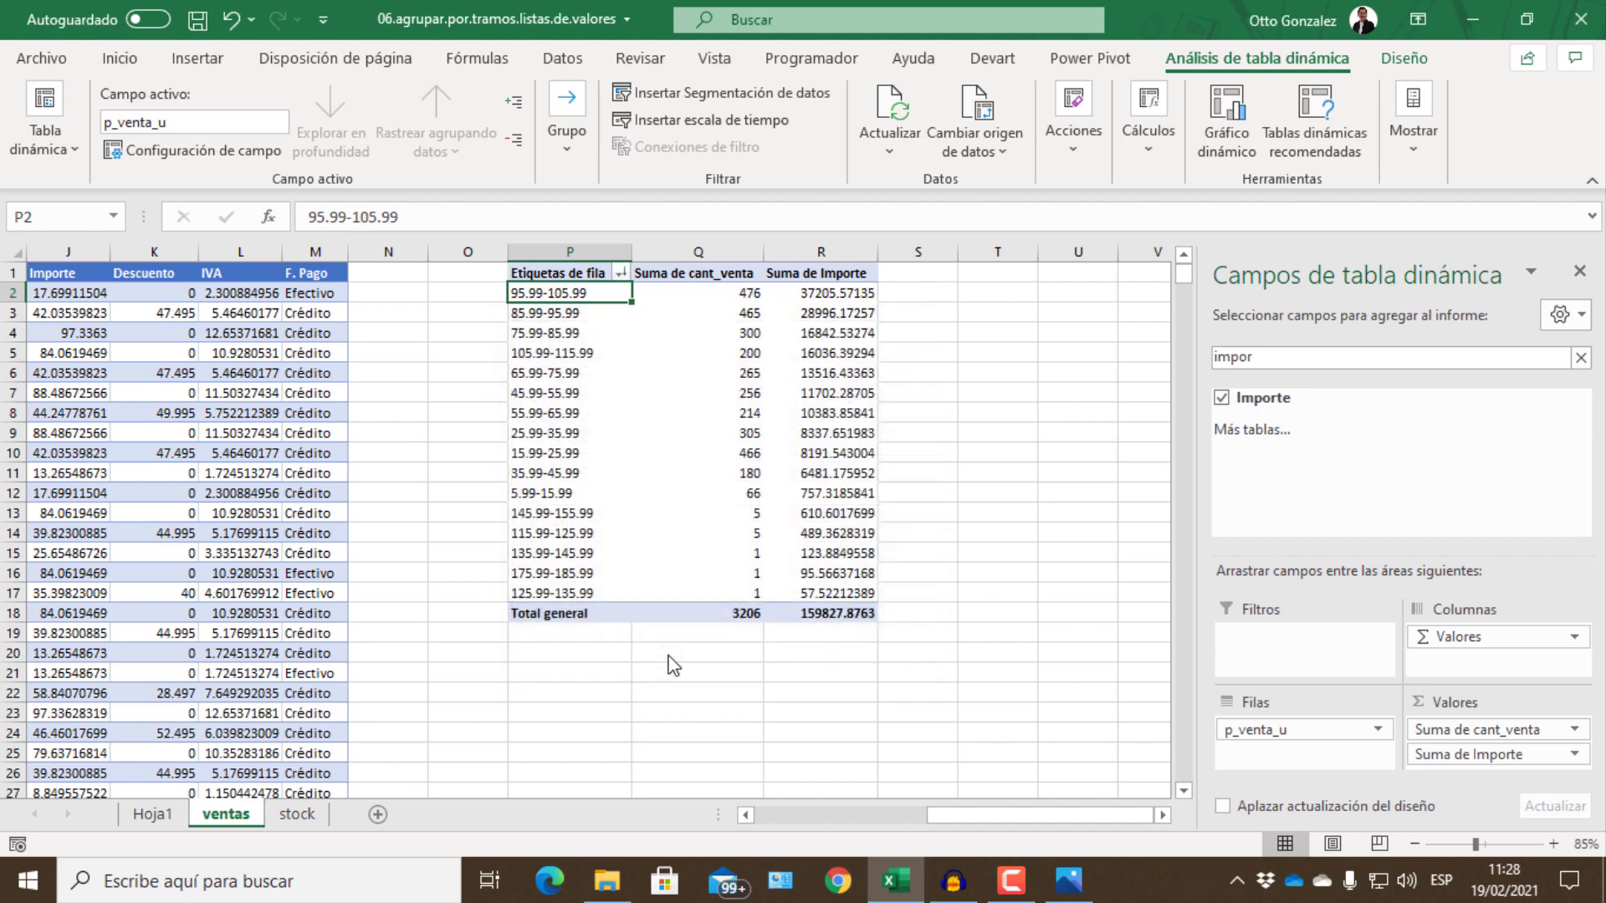
Format the Suma de Importe field as Contabilidad with $ and 2 decimals.
left_click(831, 312)
right_click(830, 312)
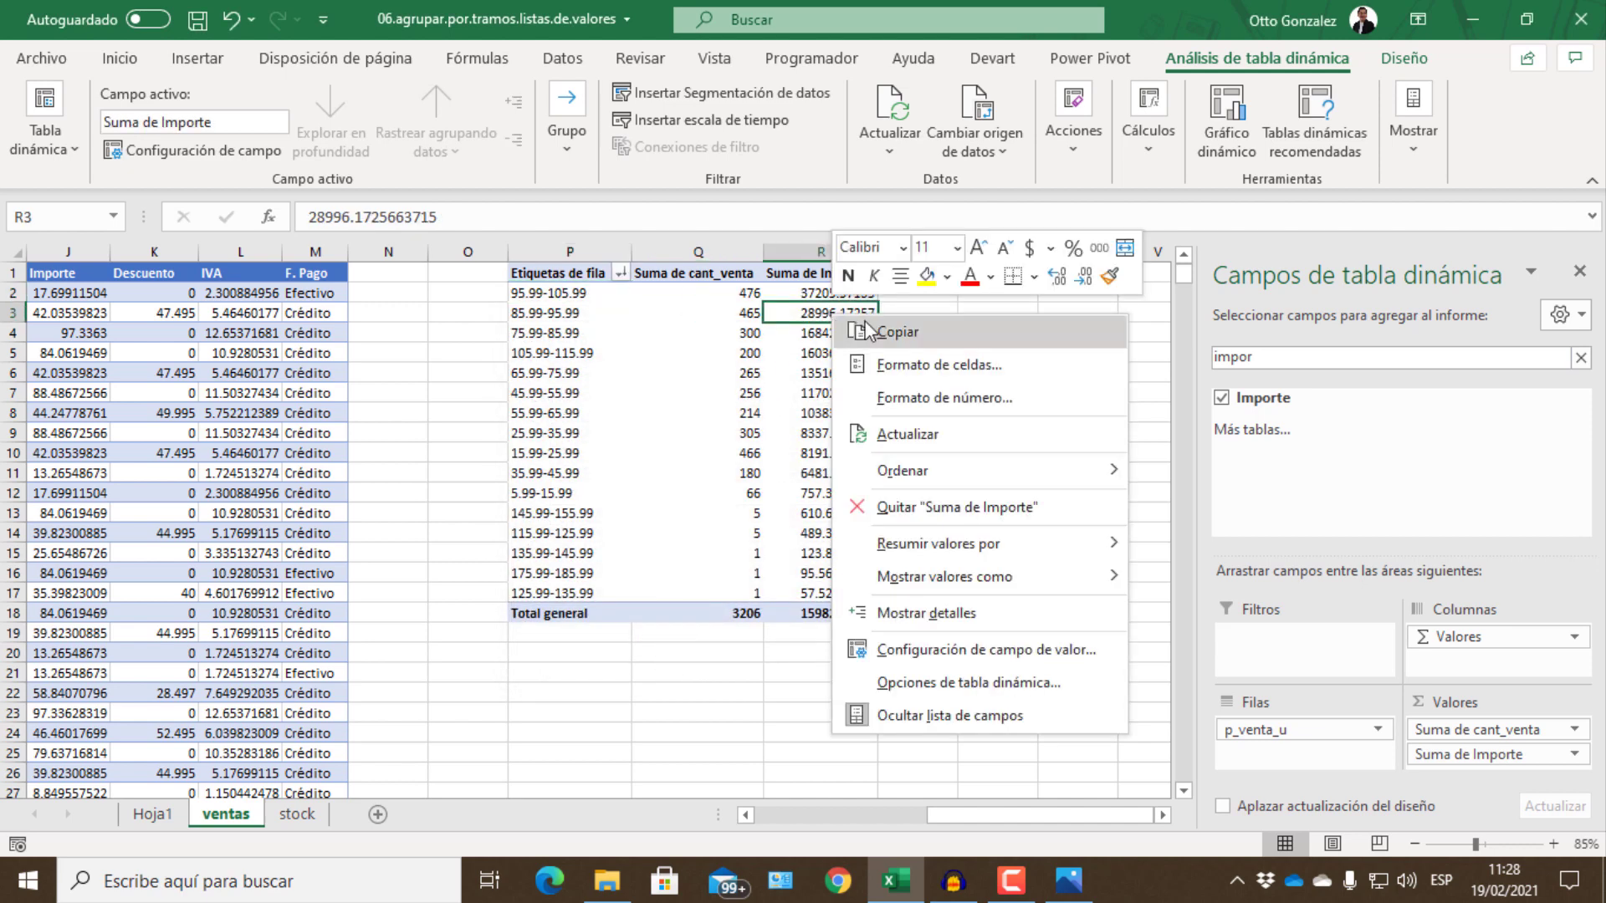
left_click(901, 650)
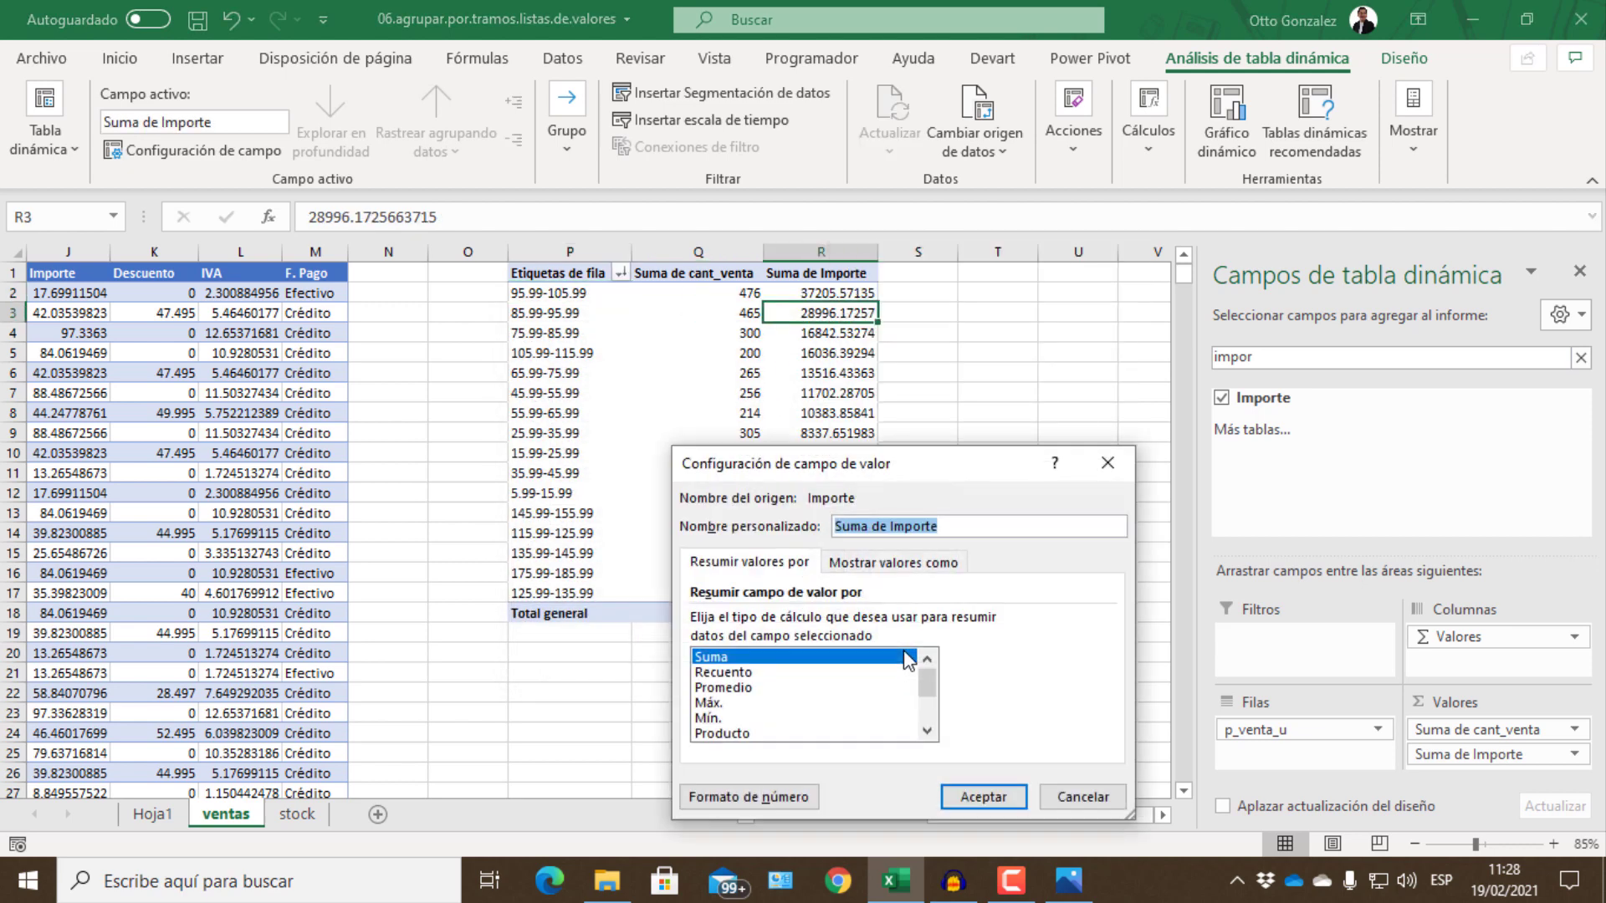
left_click(709, 790)
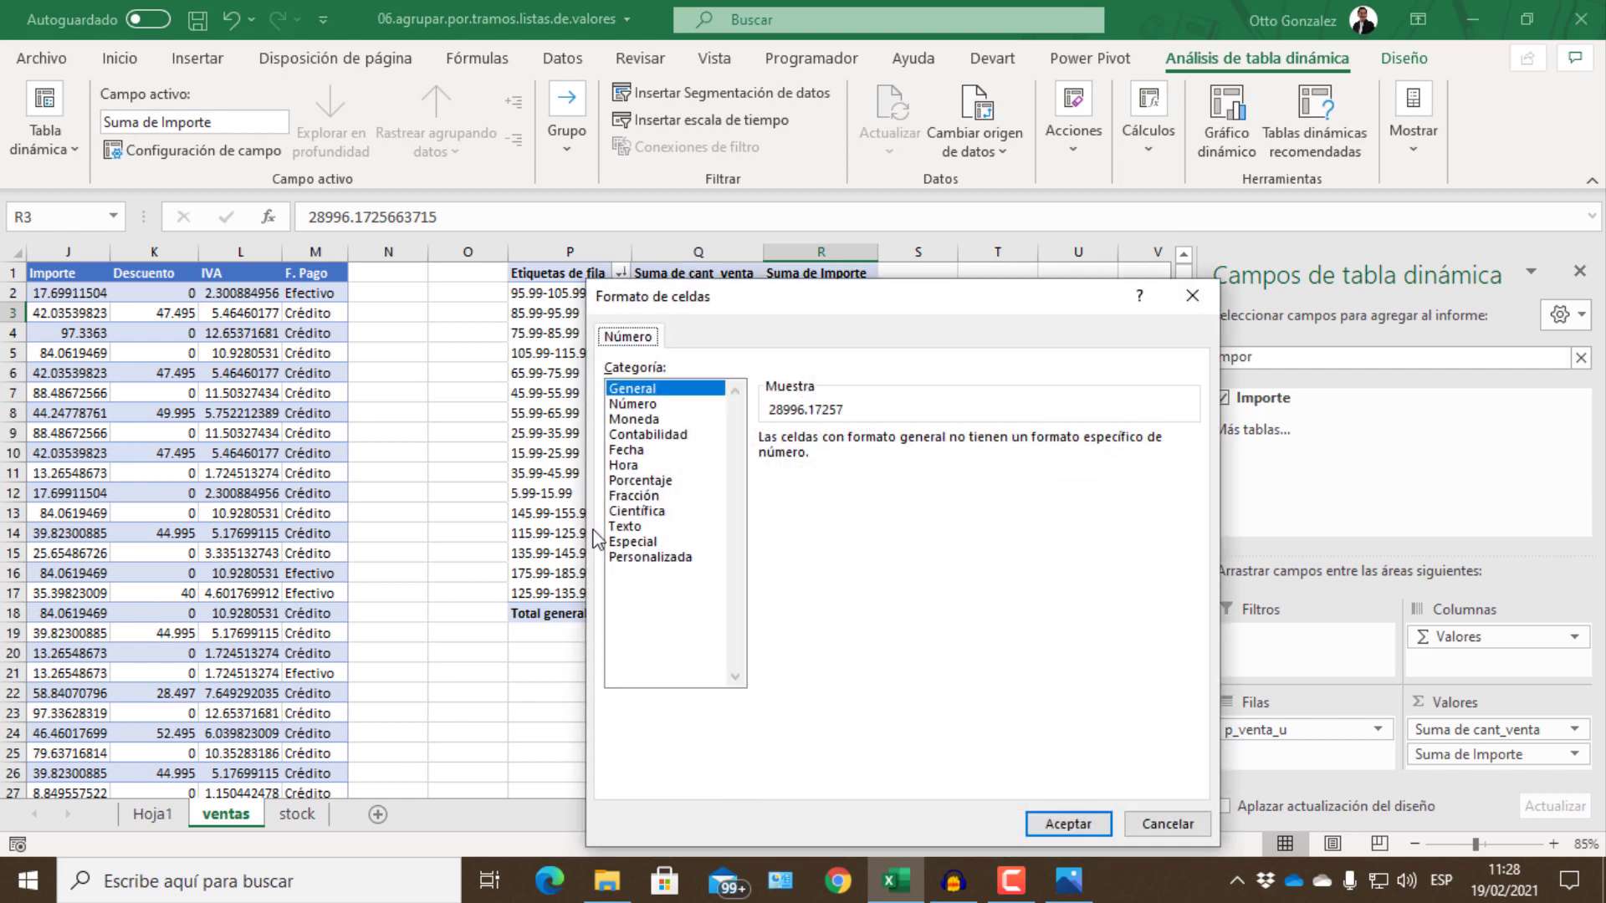
left_click(660, 434)
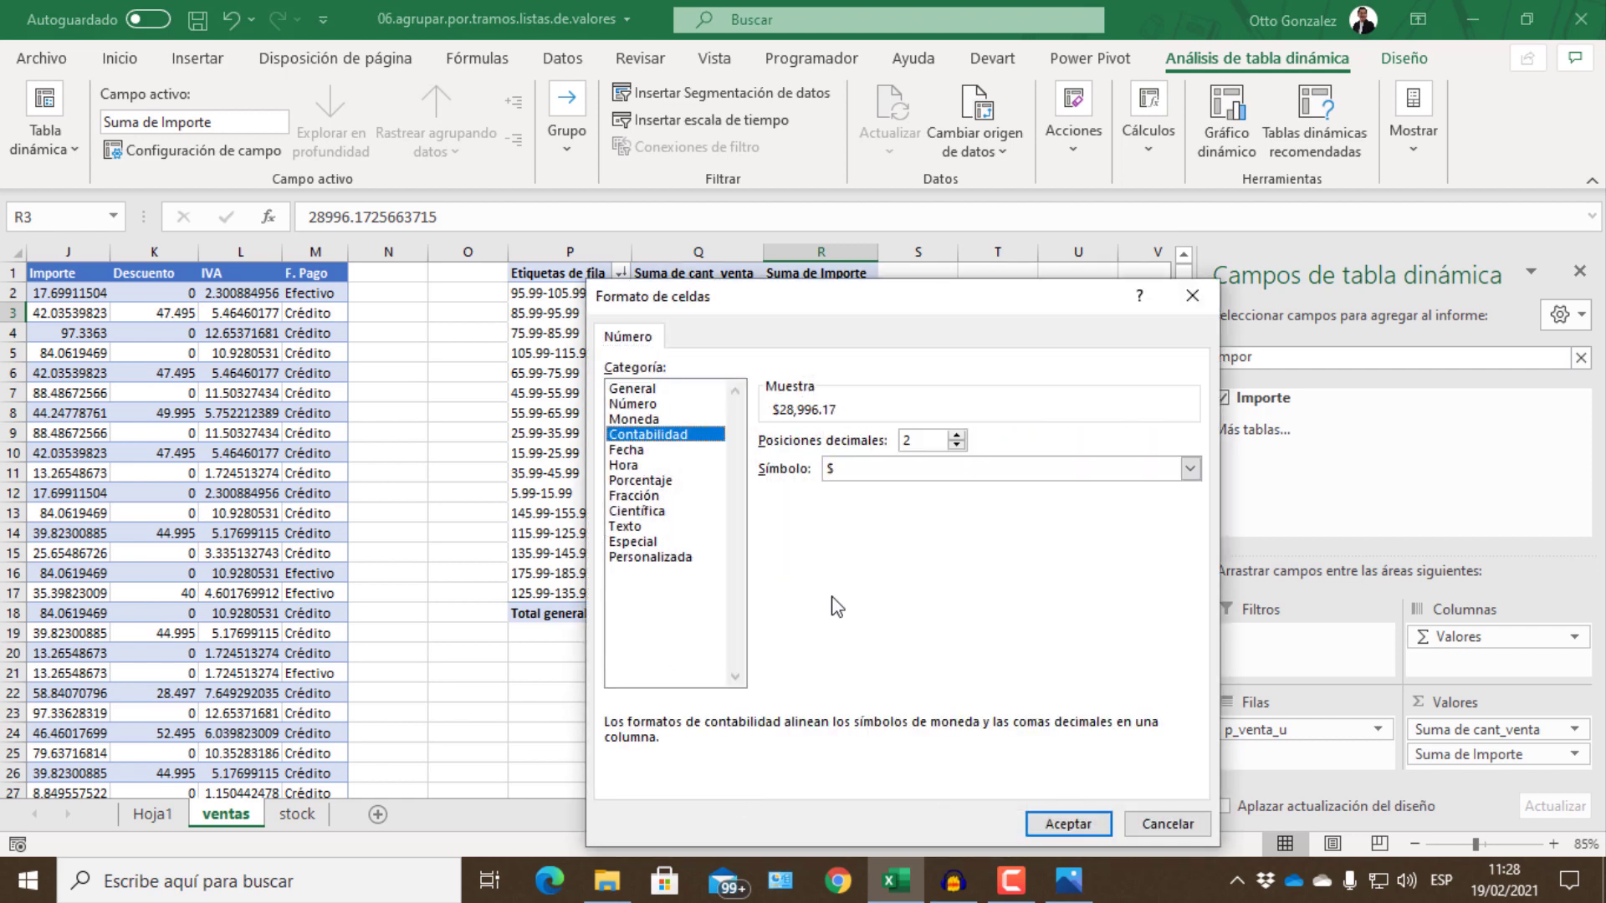
left_click(1060, 824)
left_click(977, 798)
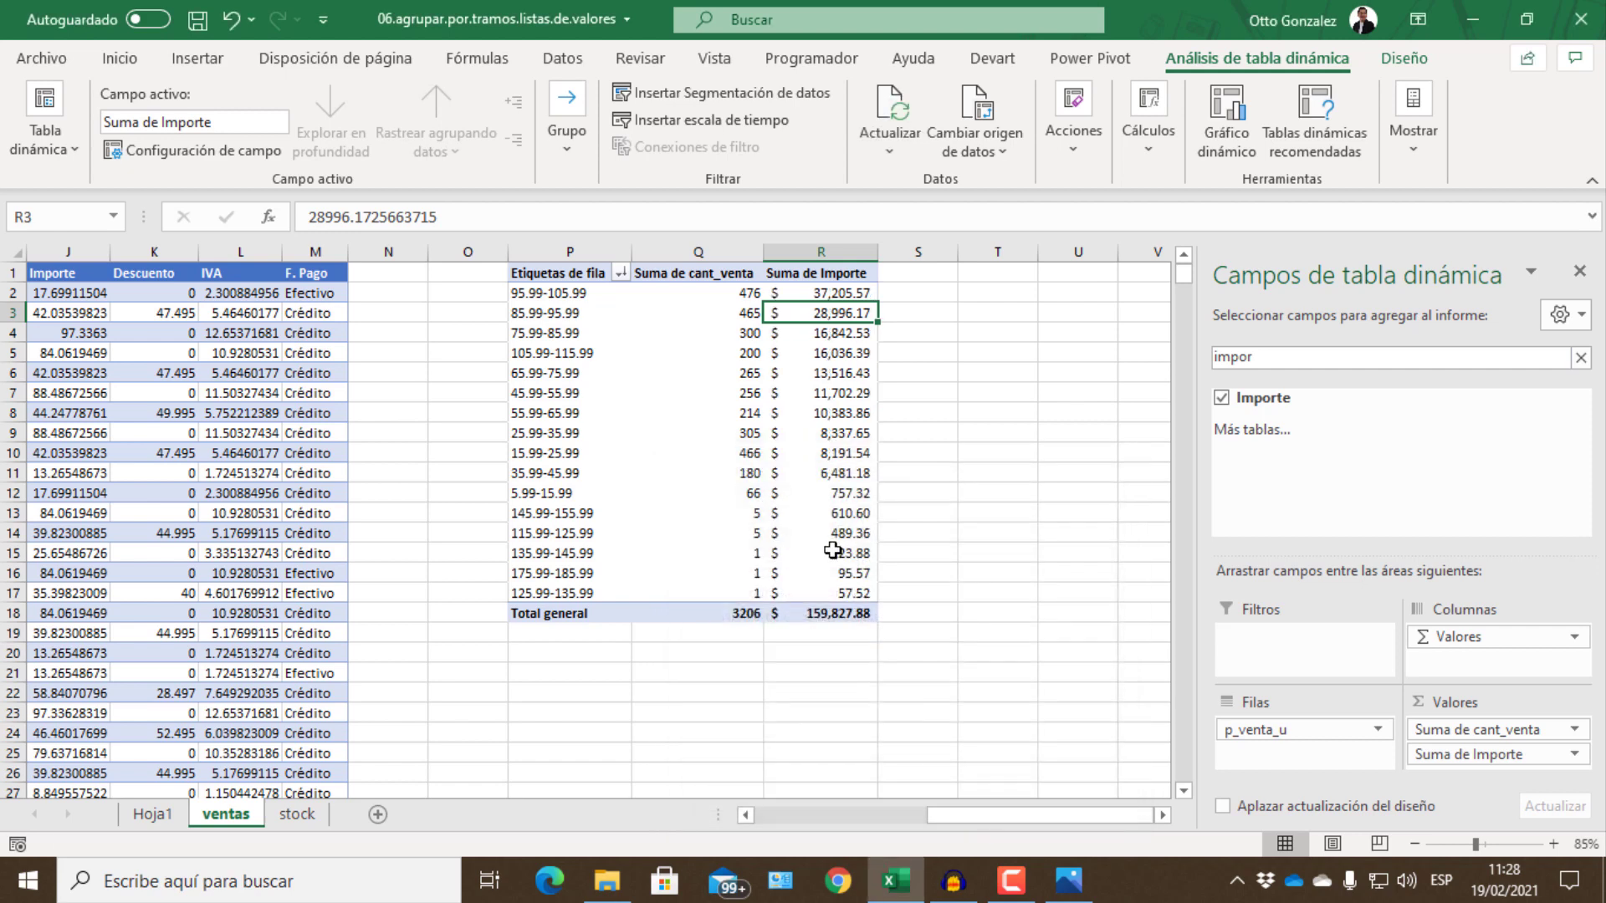
Check the formatted amounts for the top price ranges.
left_click(803, 295)
mouse_move(821, 293)
key("Down")
key("Down")
key("Down")
key("Up")
key("Up")
key("Up")
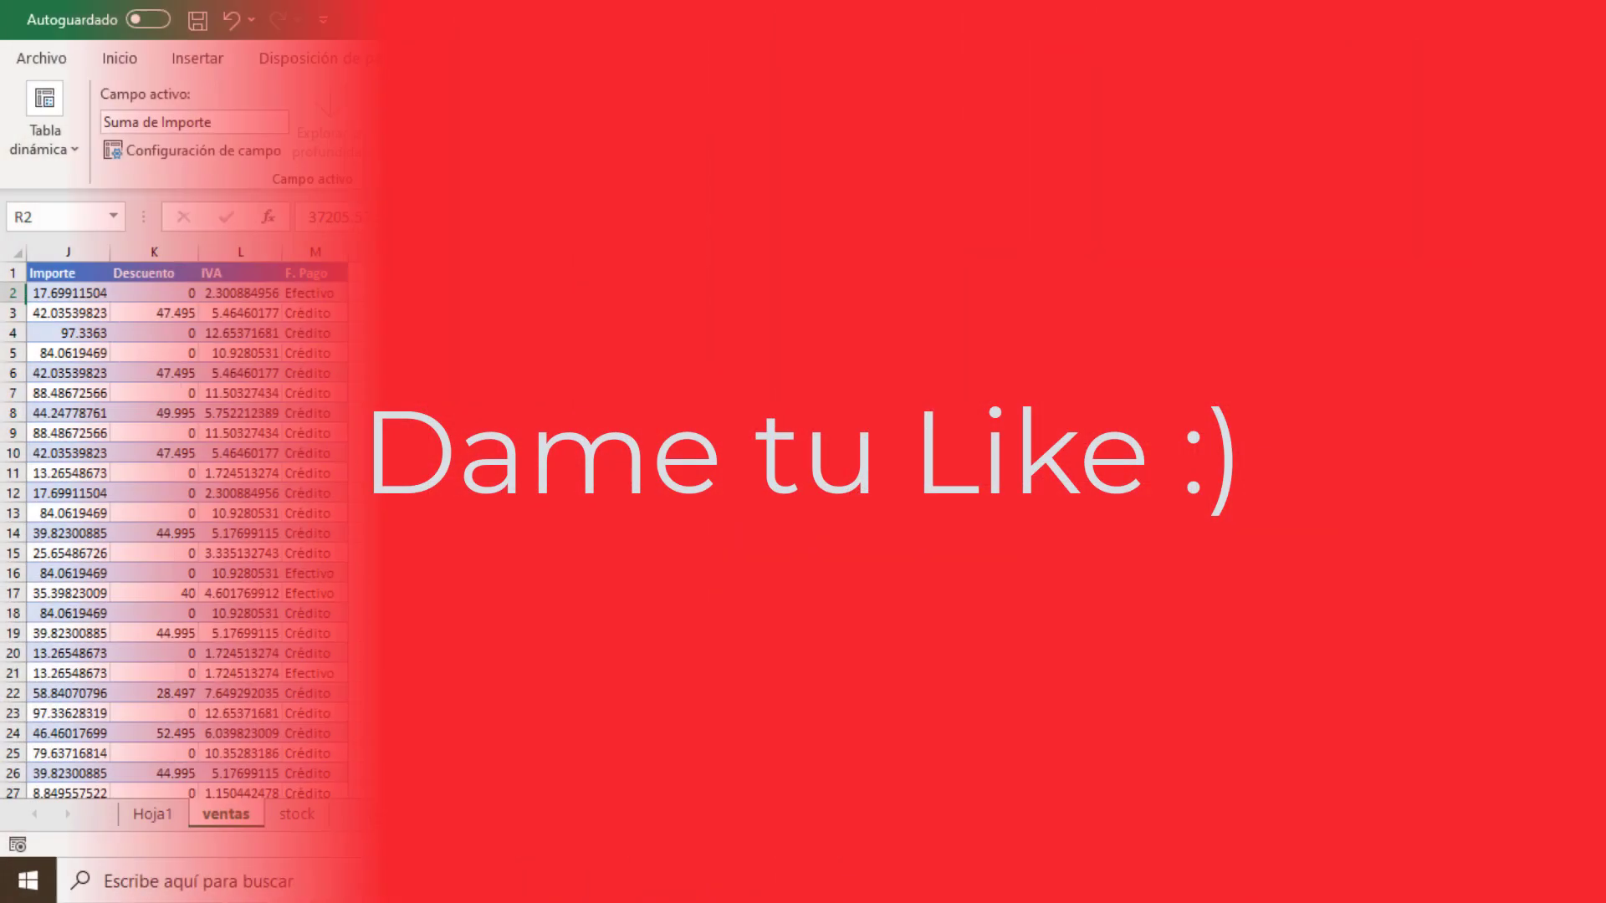
key("Left")
key("Left")
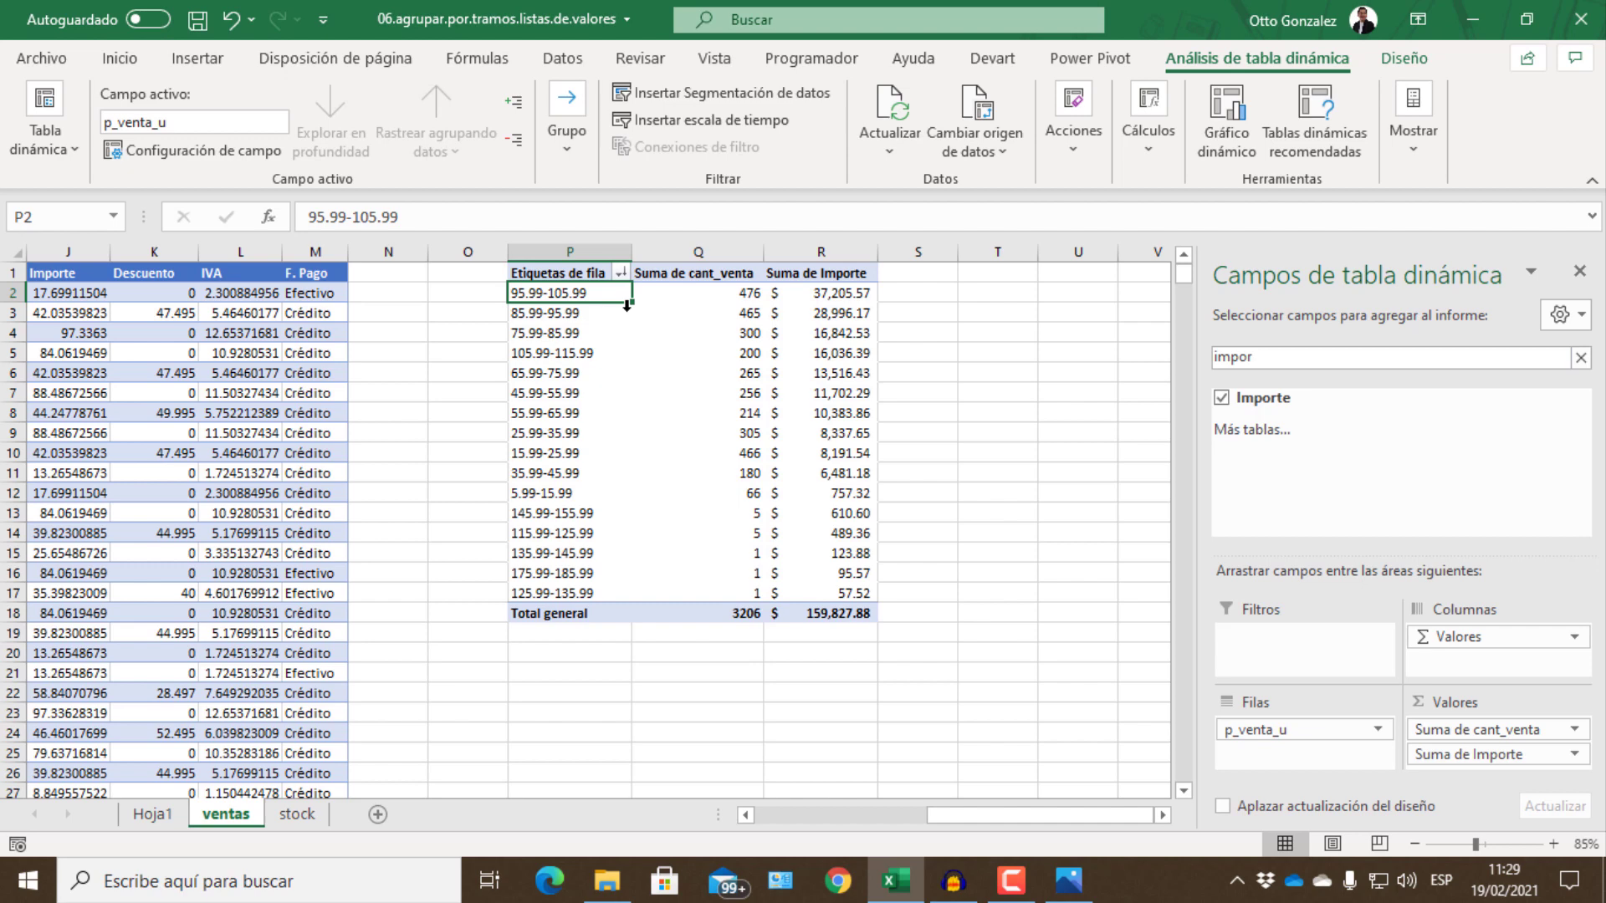
key("Right")
key("Left")
key("Down")
key("Down")
key("Down")
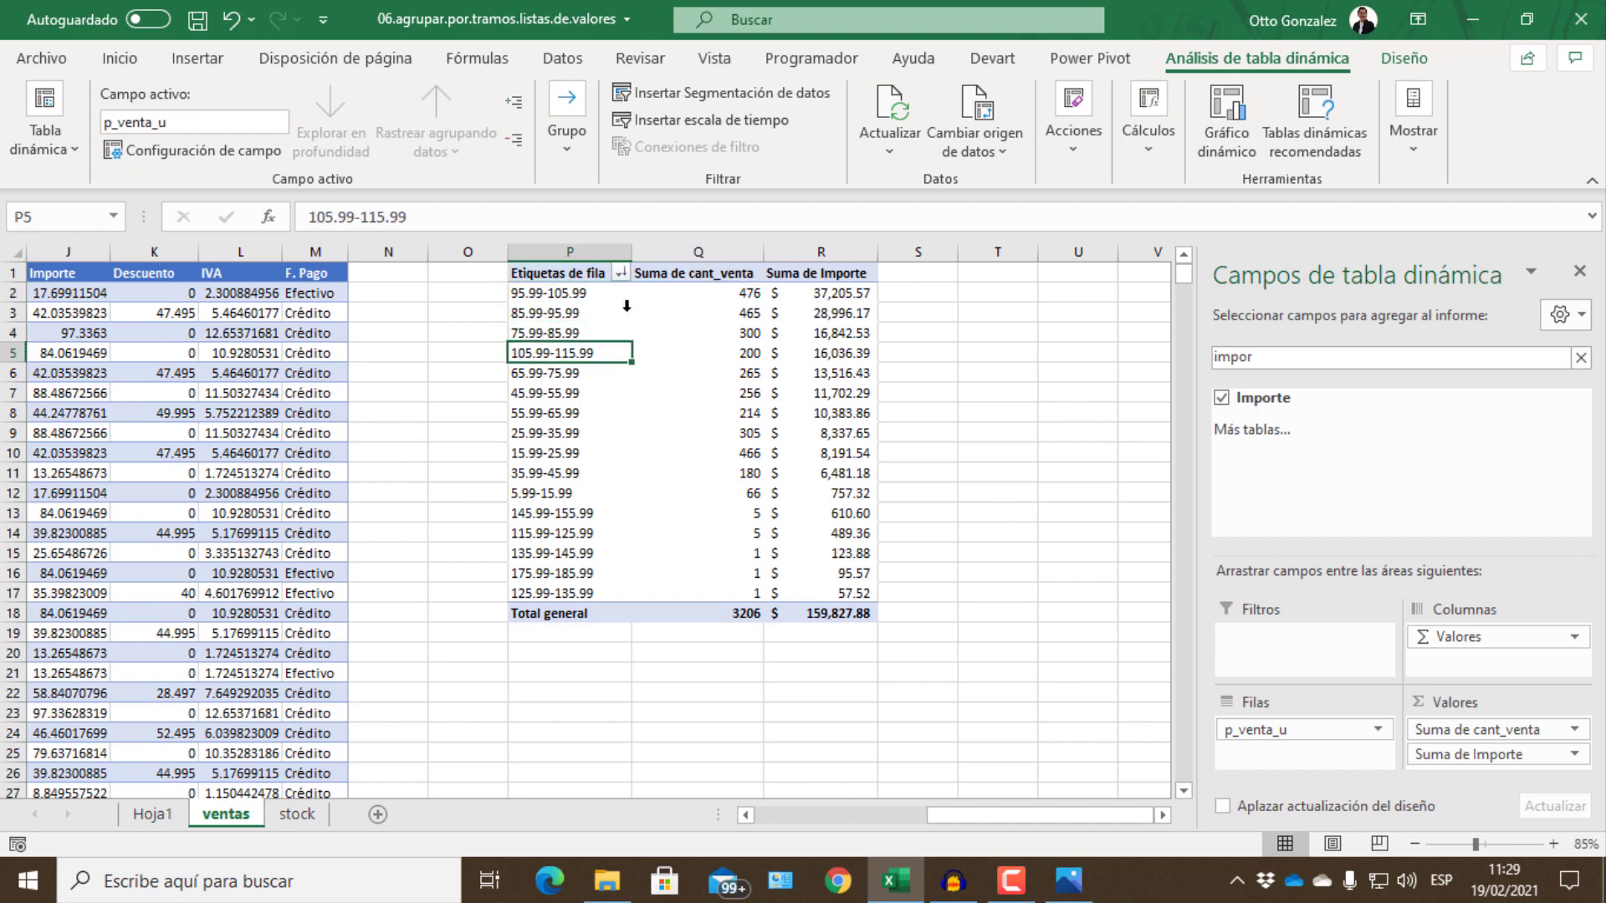
key("Down")
key("Down")
key("Down")
key("Down")
key("Down")
key("Down")
key("Up")
key("Up")
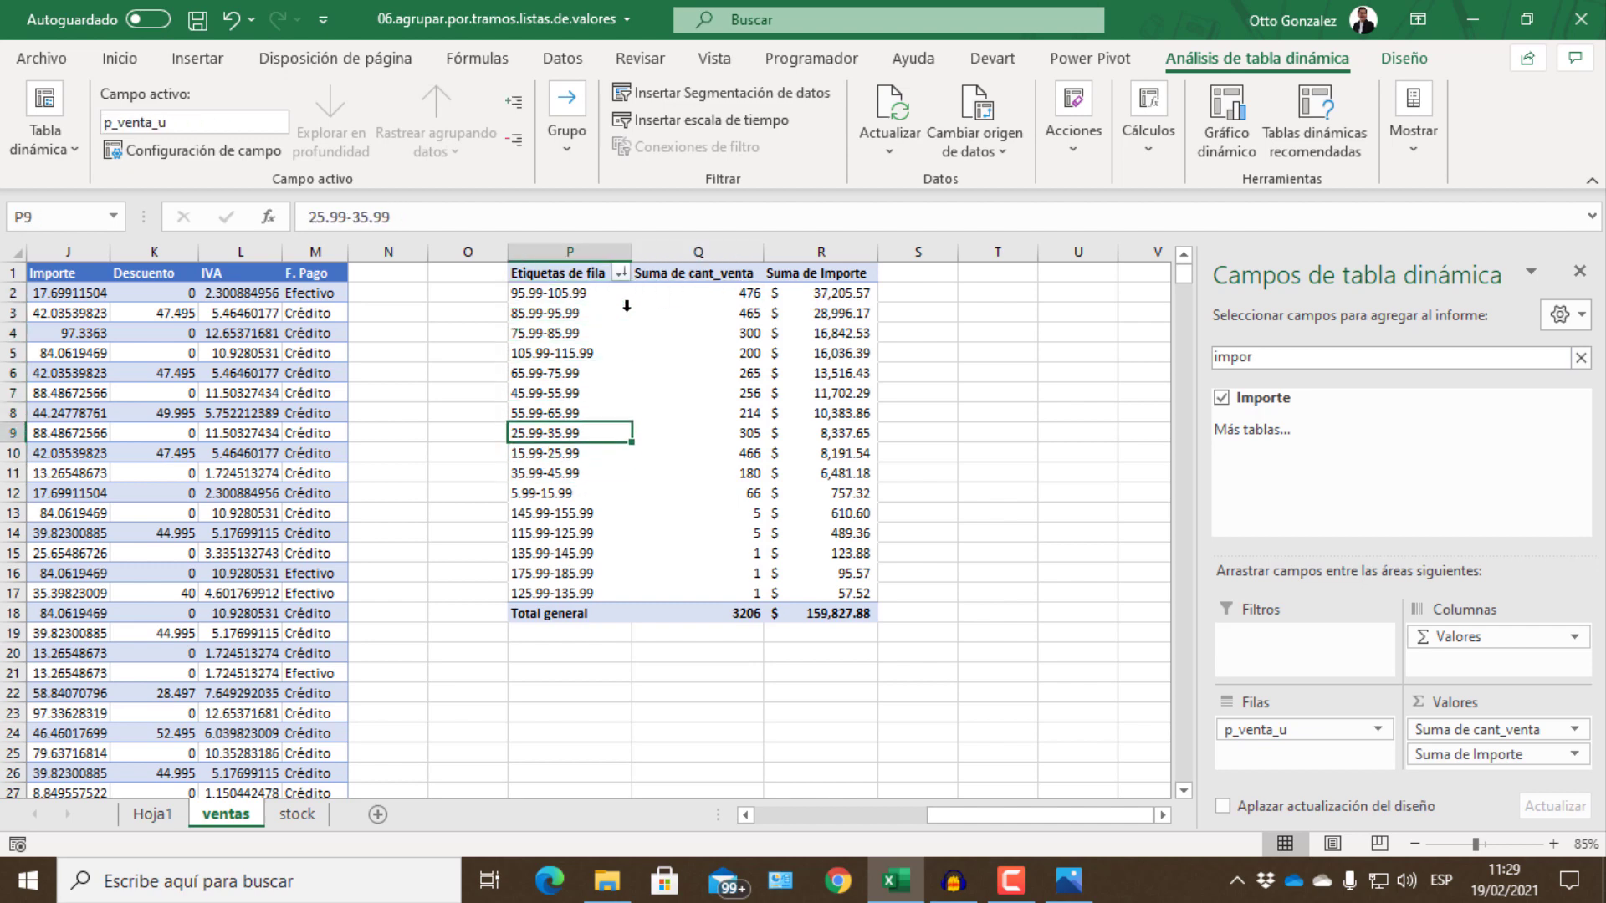
key("Left")
key("Left")
key("Left")
key("Left")
key("Left")
key("Left")
key("Left")
key("Left")
key("Left")
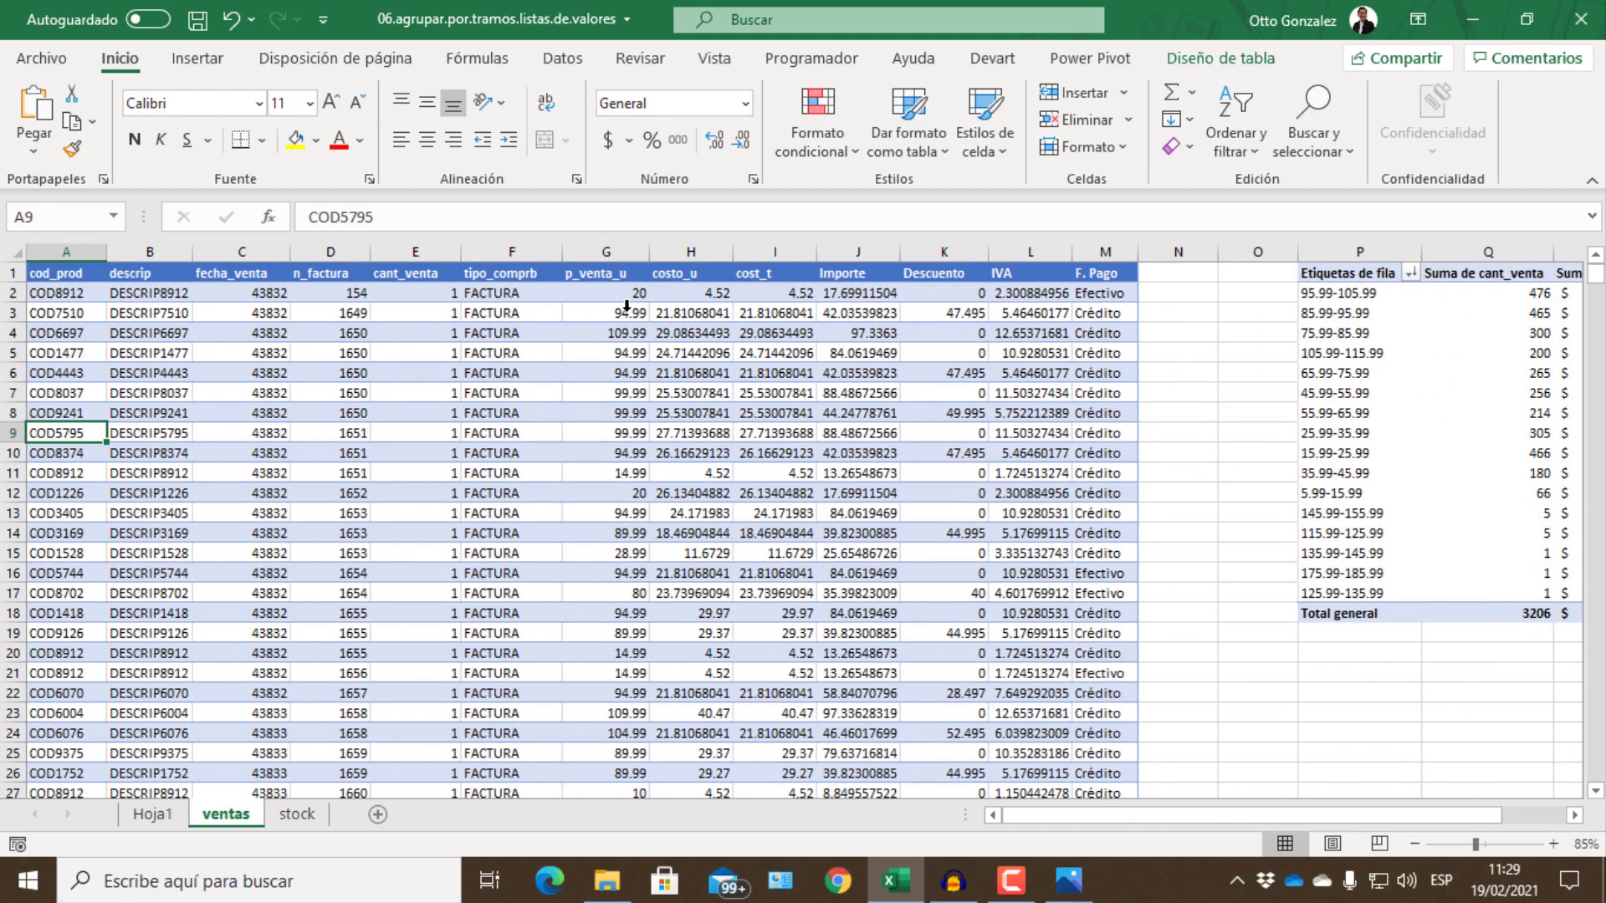
key("ctrl+Home")
key("ctrl+Down")
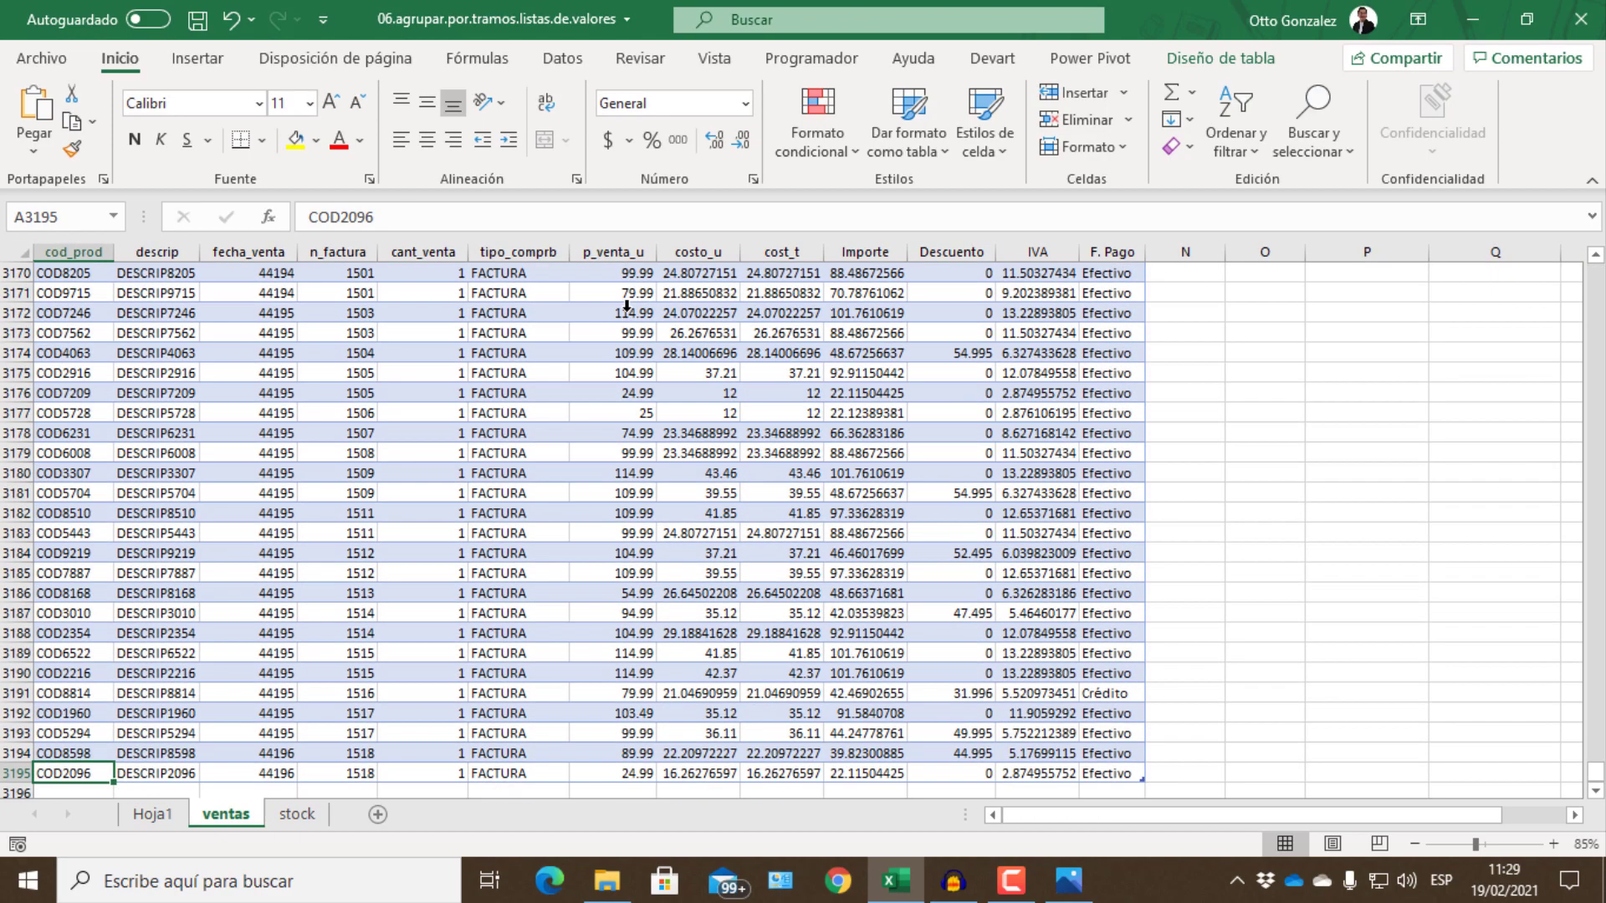
key("Up")
key("ctrl+Up")
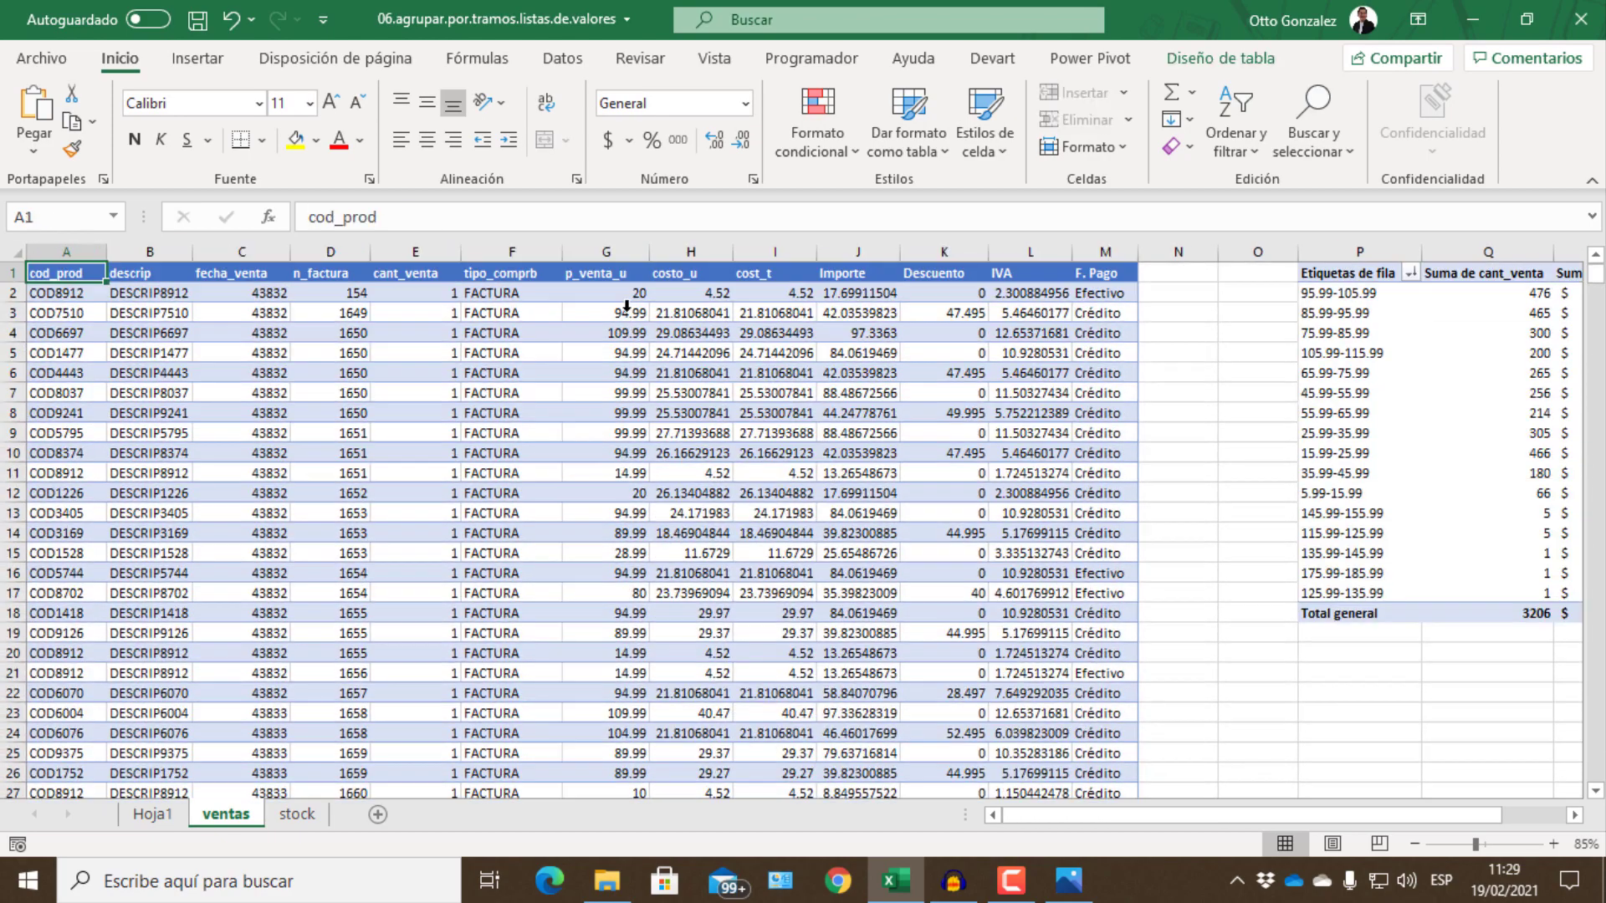
key("Right")
key("Right")
key("Right")
key("Right")
key("Right")
key("Right")
key("Right")
key("Right")
key("Right")
key("Right")
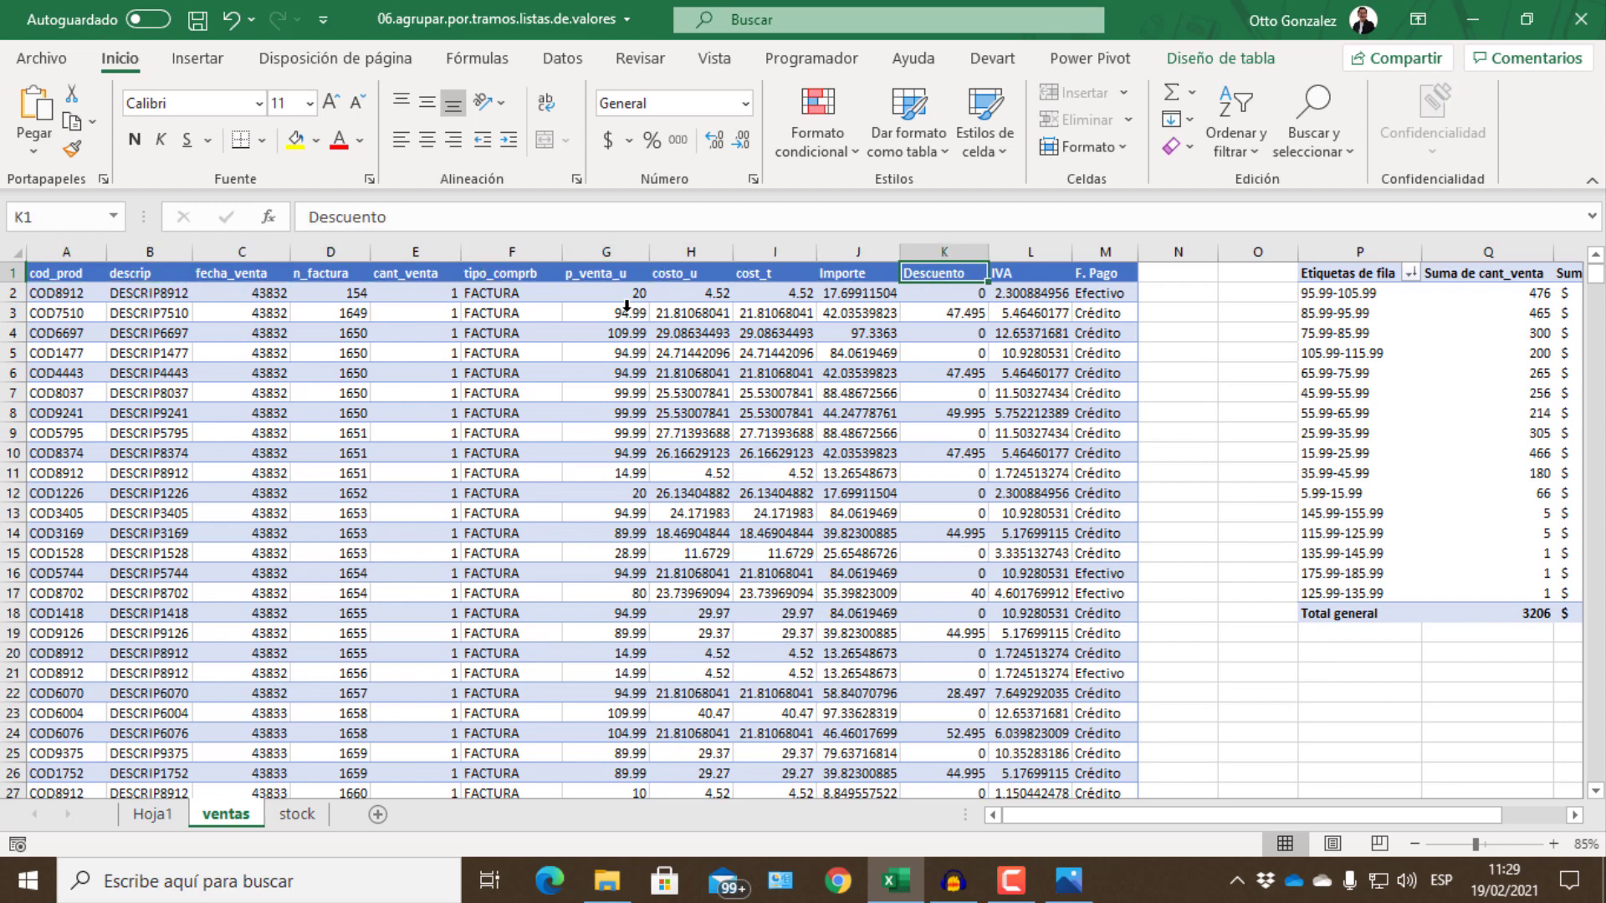
key("Right")
key("Right")
key("Right")
key("Right")
key("Right")
key("Right")
key("Right")
key("Right")
key("Right")
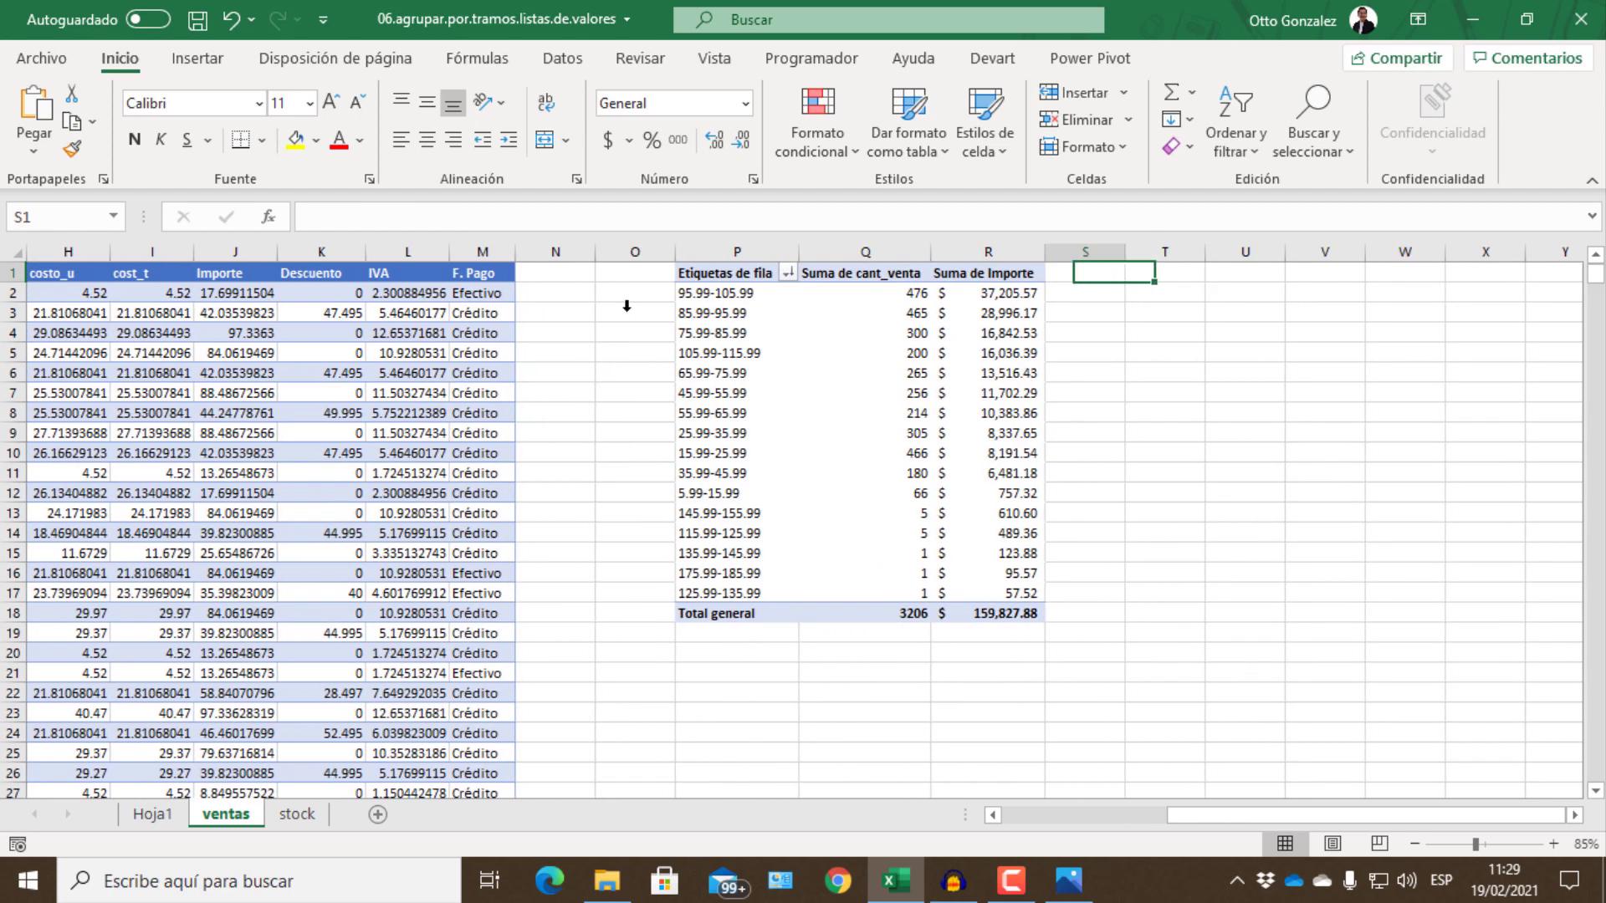
key("Left")
key("Left")
key("Left")
key("Down")
key("Down")
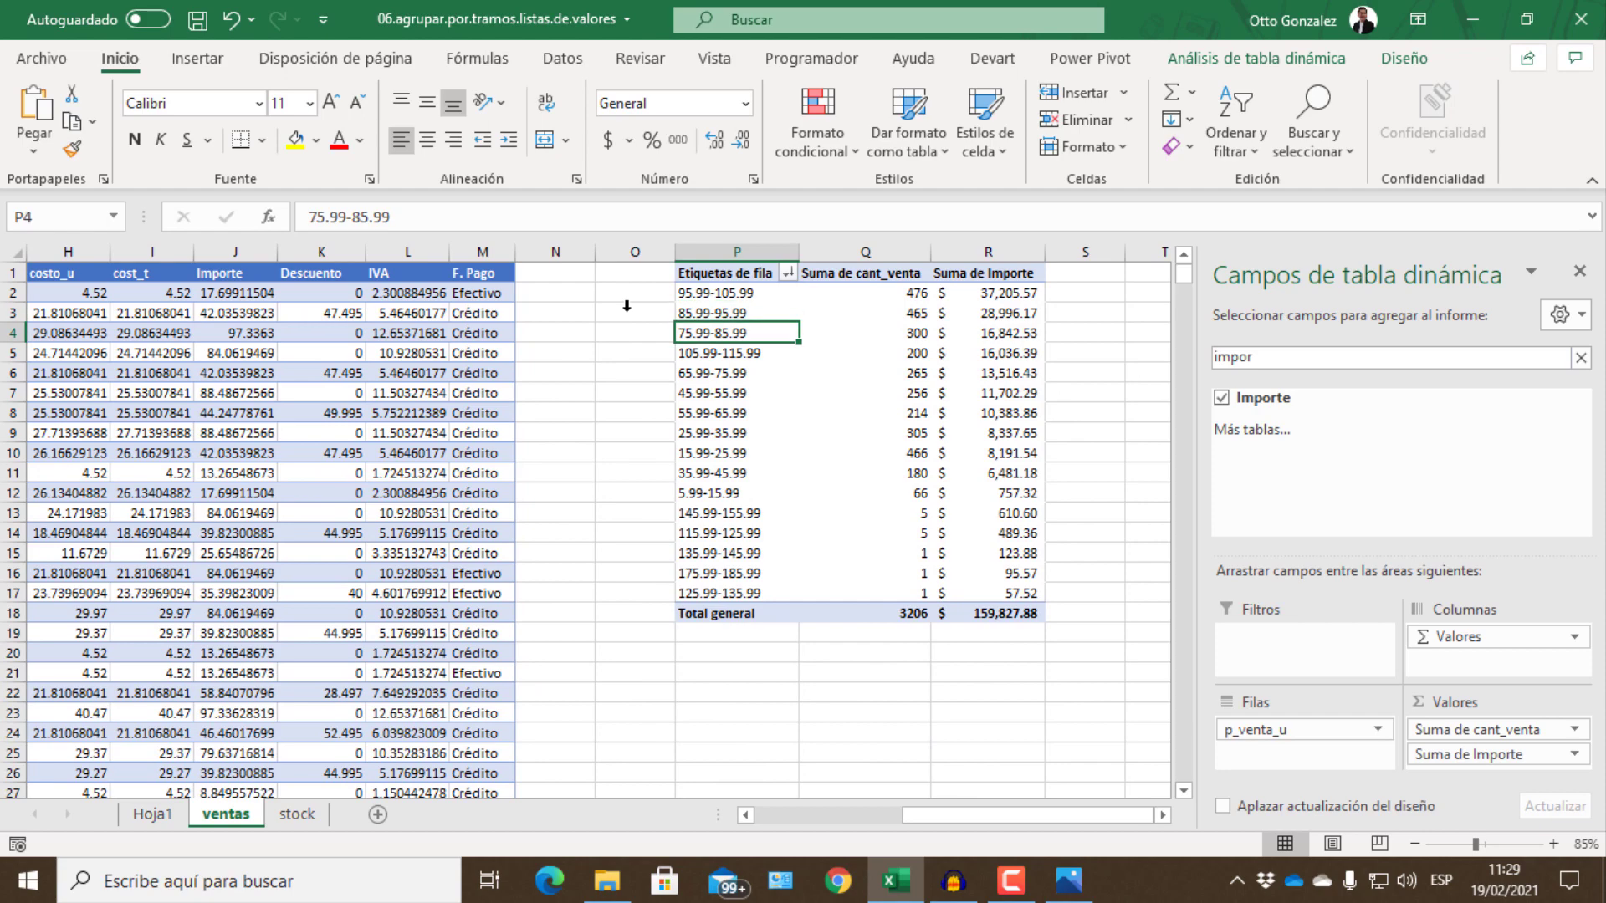